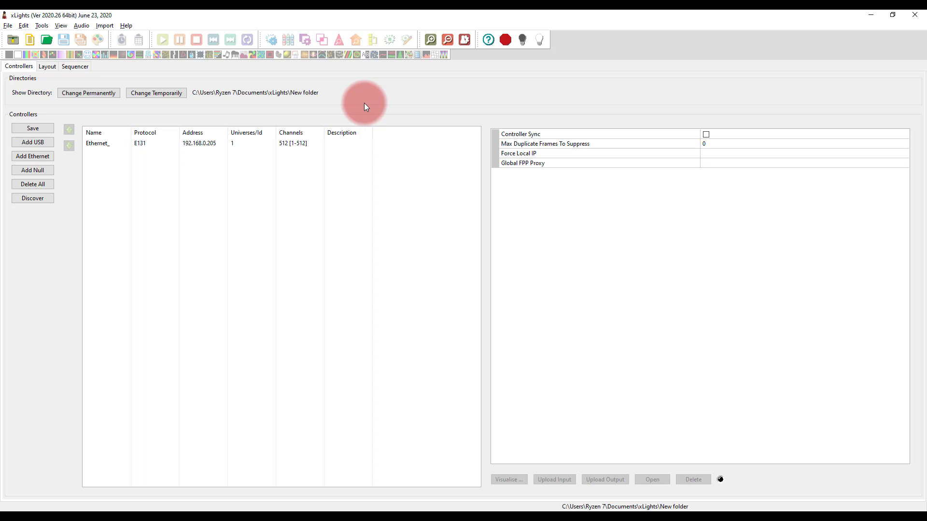
Switch to the Opera browser and examine the xLights Around The World 2020 project page, including its timeline, preview videos and resources
key(alt+Tab)
key(alt+Tab)
key(alt+Tab)
key(alt+Tab)
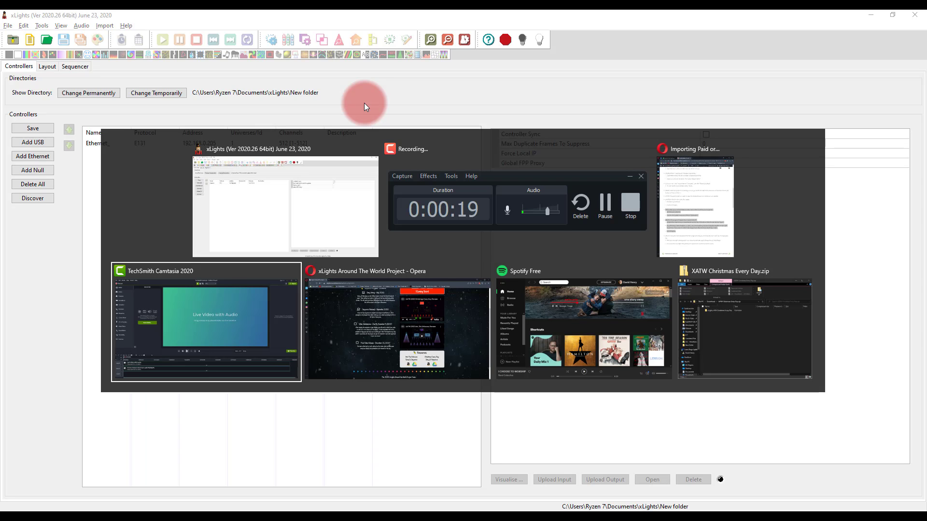
scroll(262, 131, up, 3)
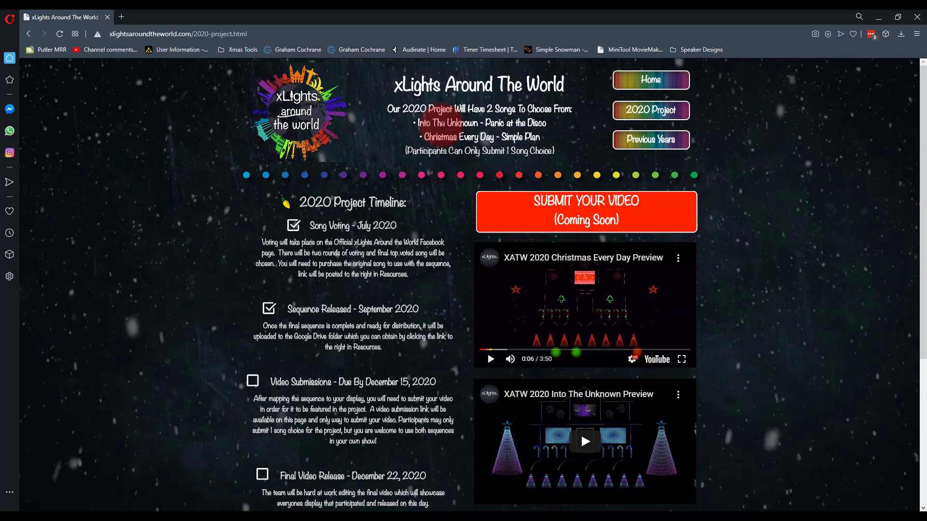
scroll(442, 125, down, 2)
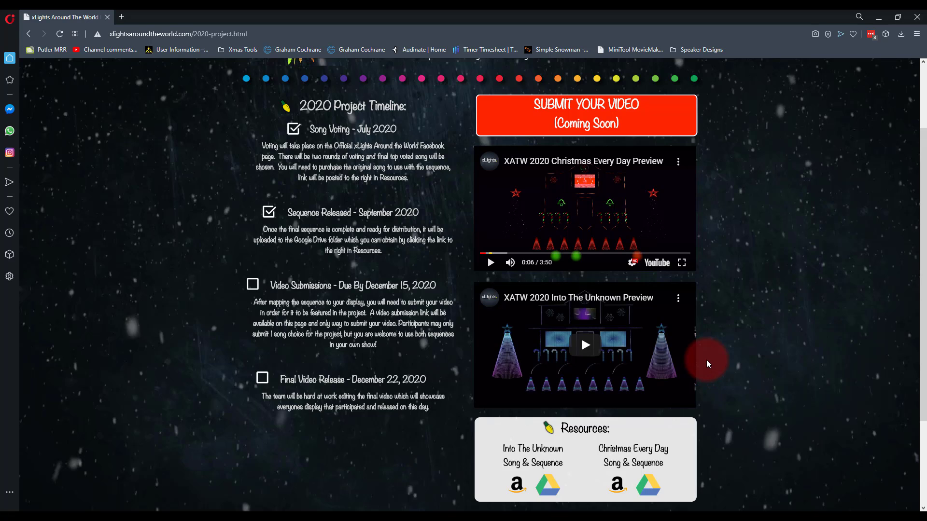
Return to xLights and temporarily change the show directory to Downloads\XATW Christmas Every Day\xLights ATW Christmas Every Day
click(885, 14)
click(249, 144)
click(234, 183)
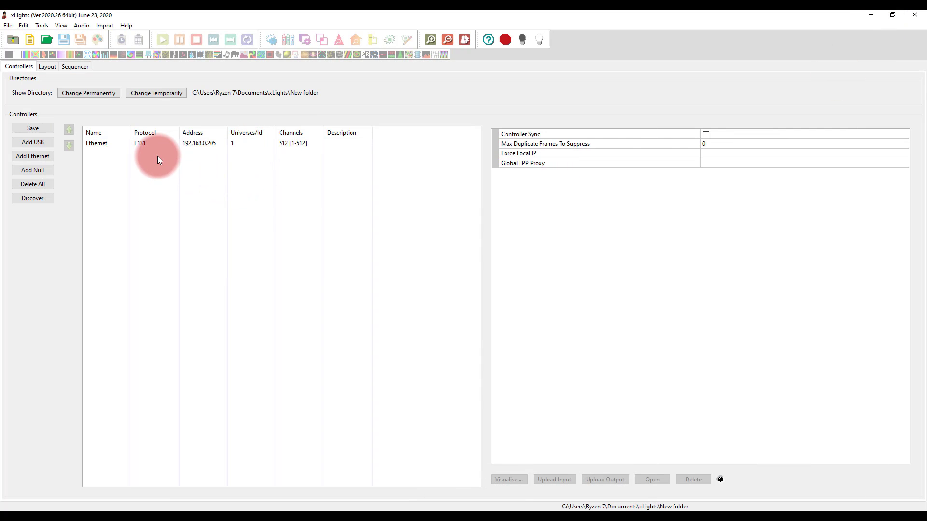
click(153, 97)
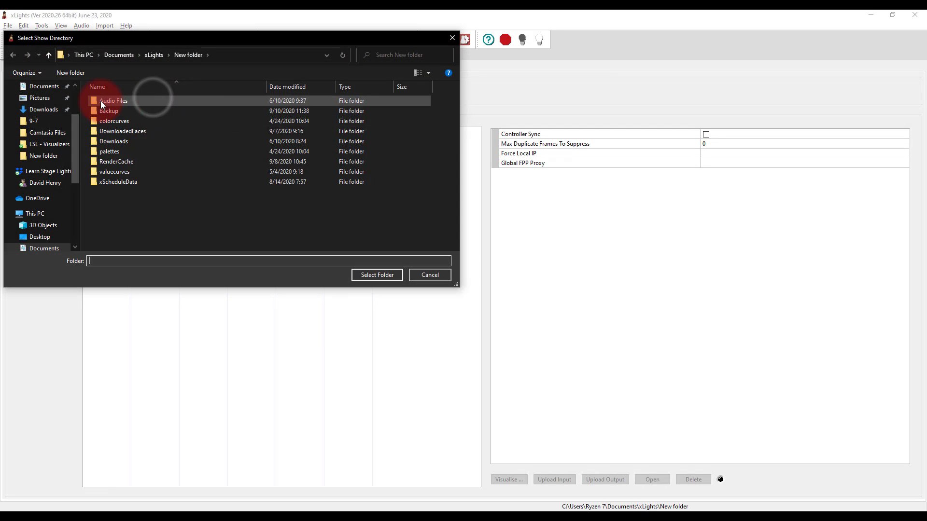
scroll(48, 149, up, 3)
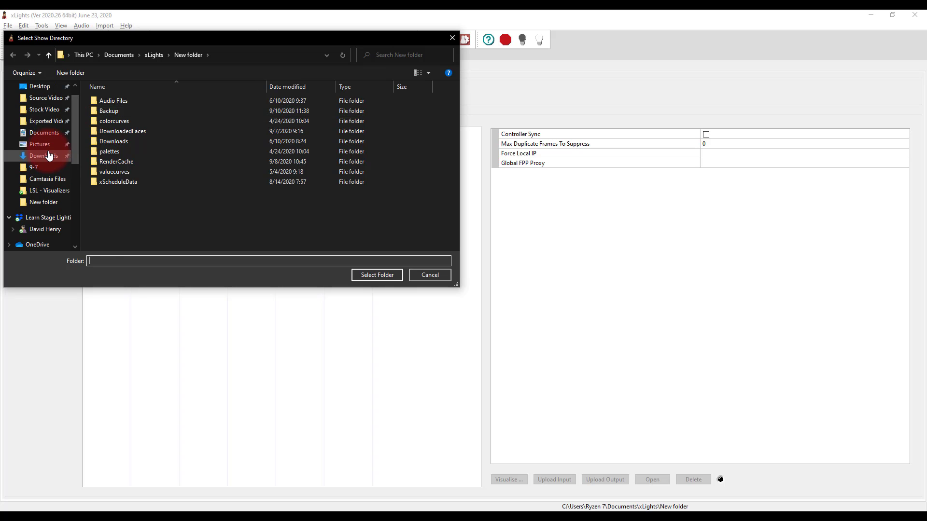
click(49, 153)
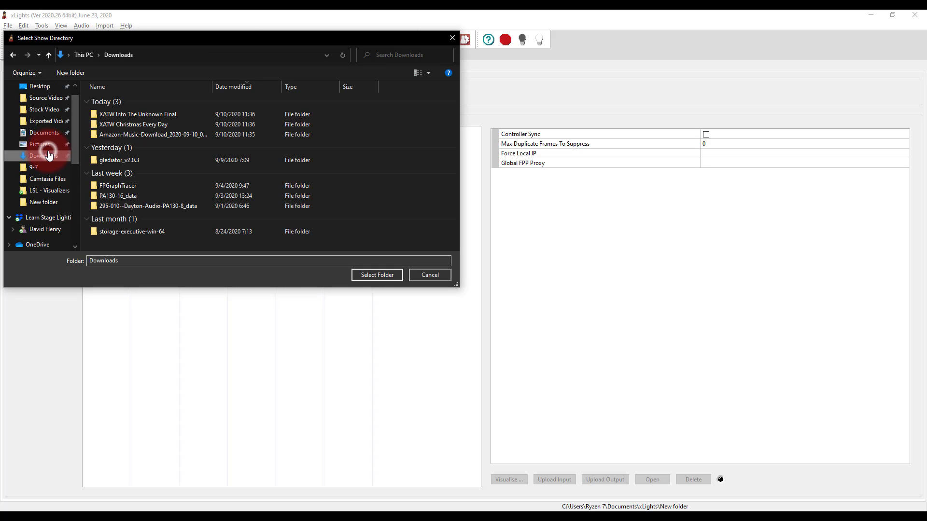
double_click(135, 123)
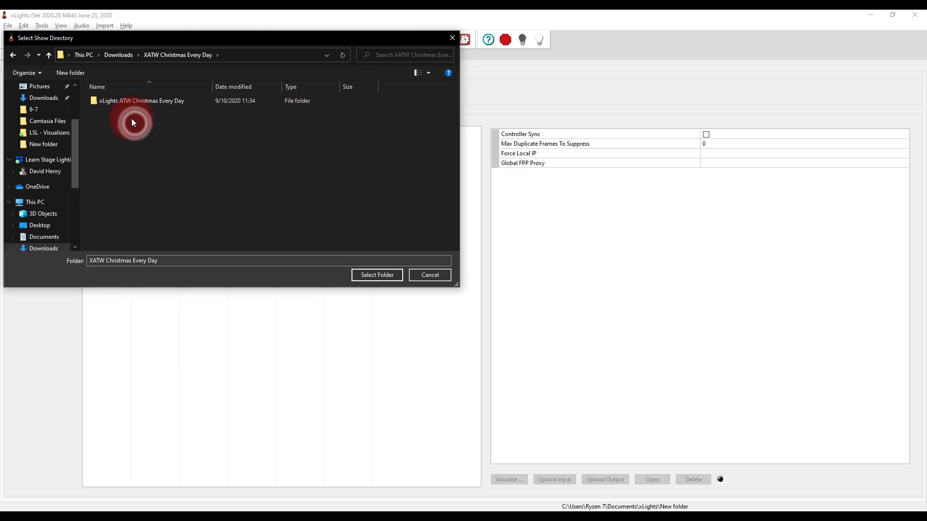
double_click(152, 101)
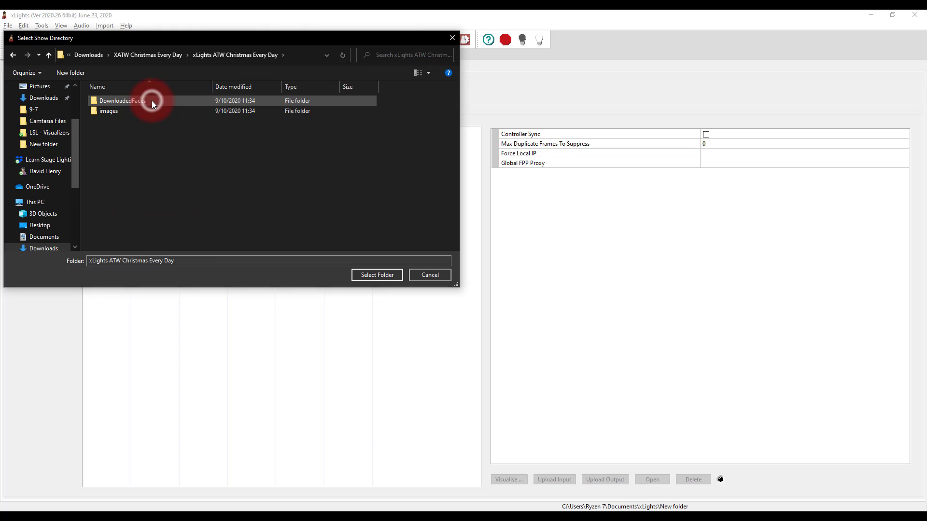
click(384, 276)
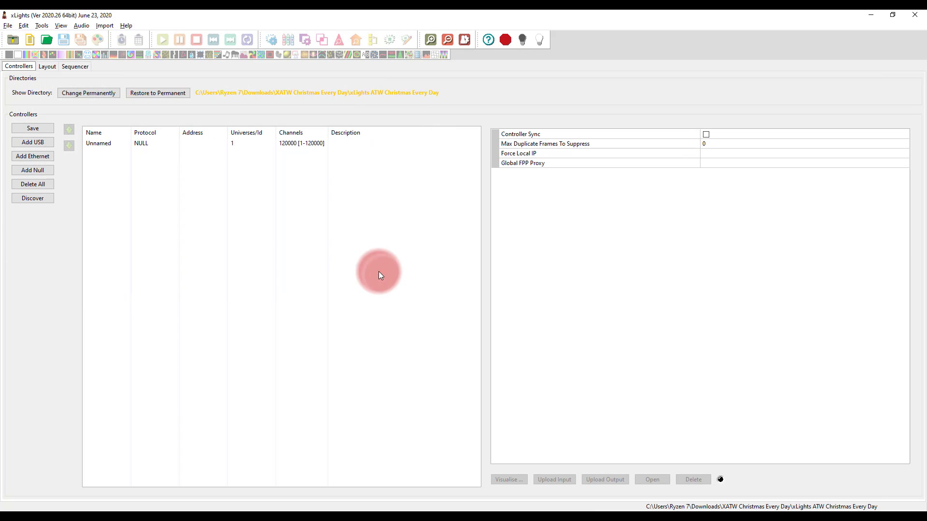
View the show's model layout and open the sequence file XATW Christmas Every Day.xsq
click(54, 69)
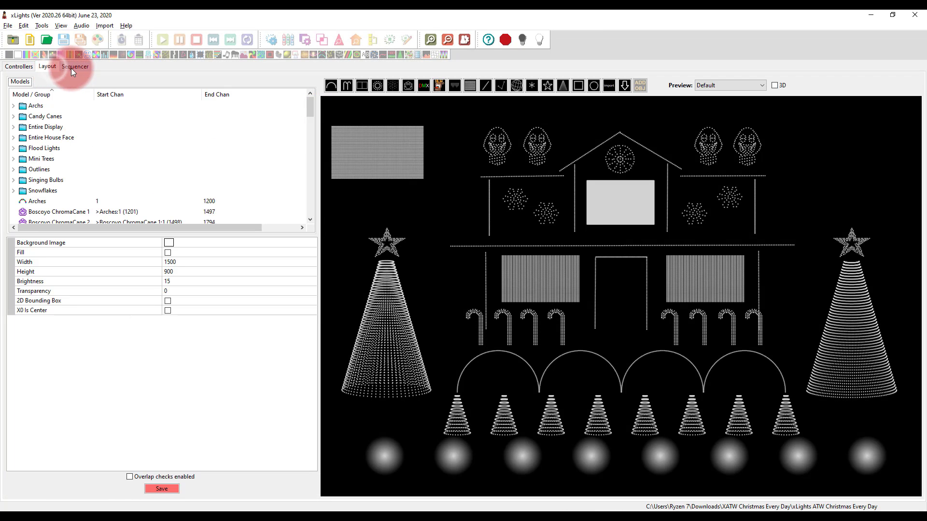
click(68, 66)
click(45, 38)
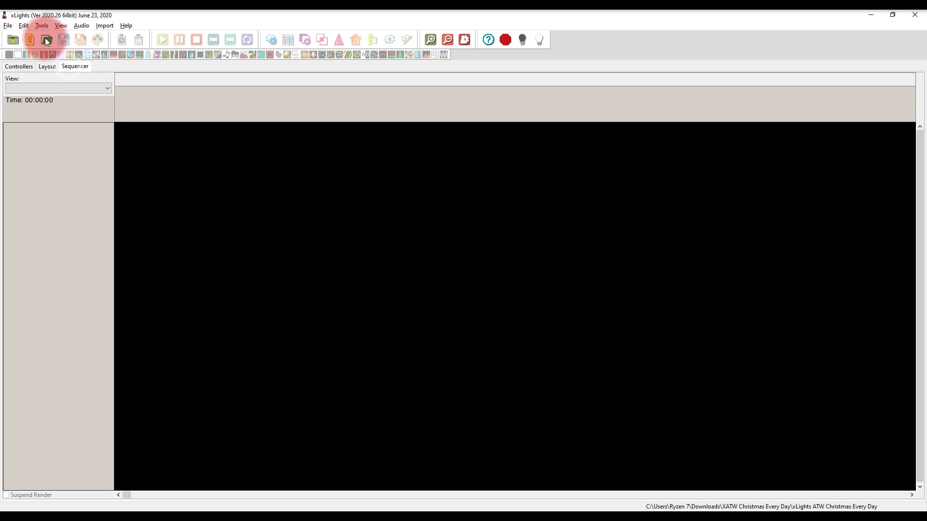
click(139, 131)
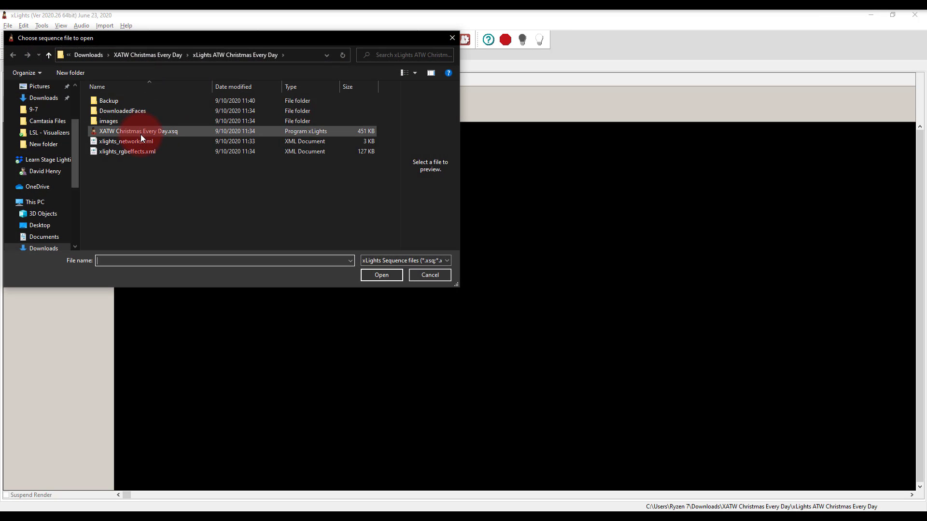
double_click(141, 133)
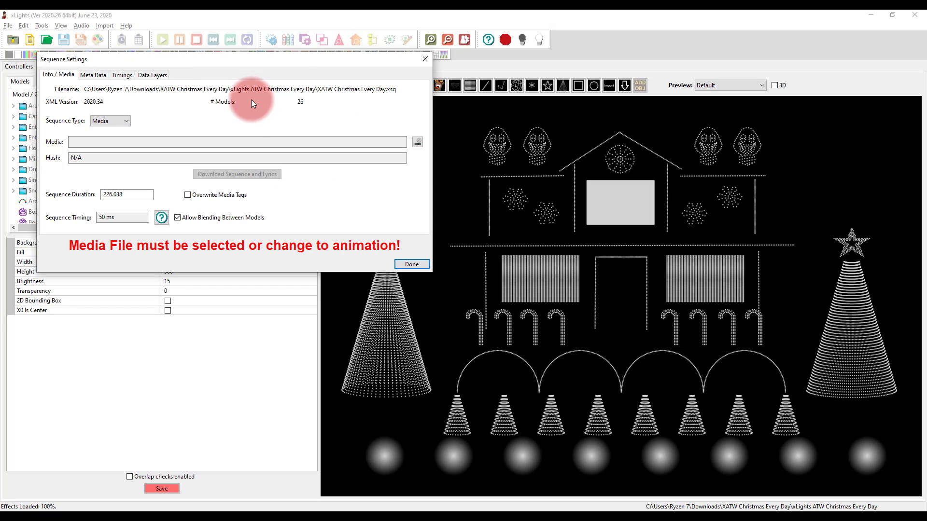
Set the sequence's media to 01 - Christmas Every Day.mp3 from Downloads\XATW Christmas Every Day and finish the sequence settings
click(247, 143)
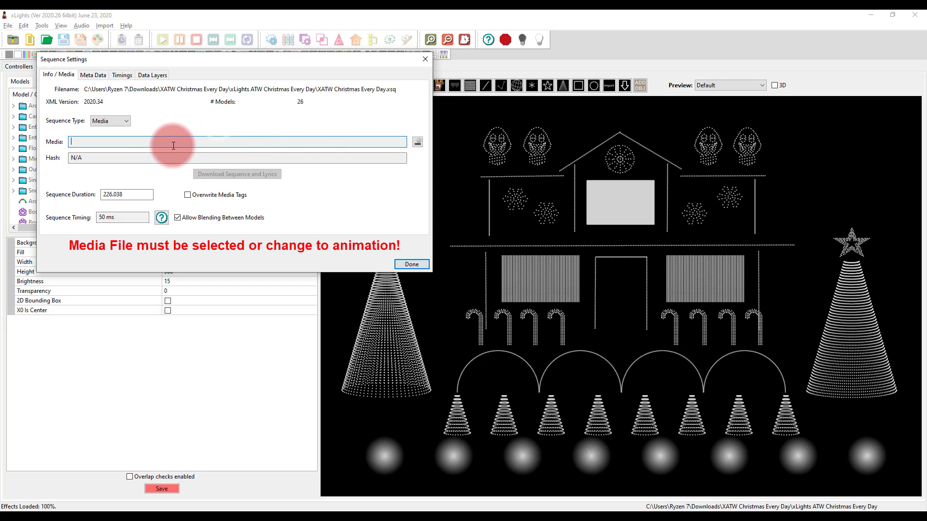
click(418, 143)
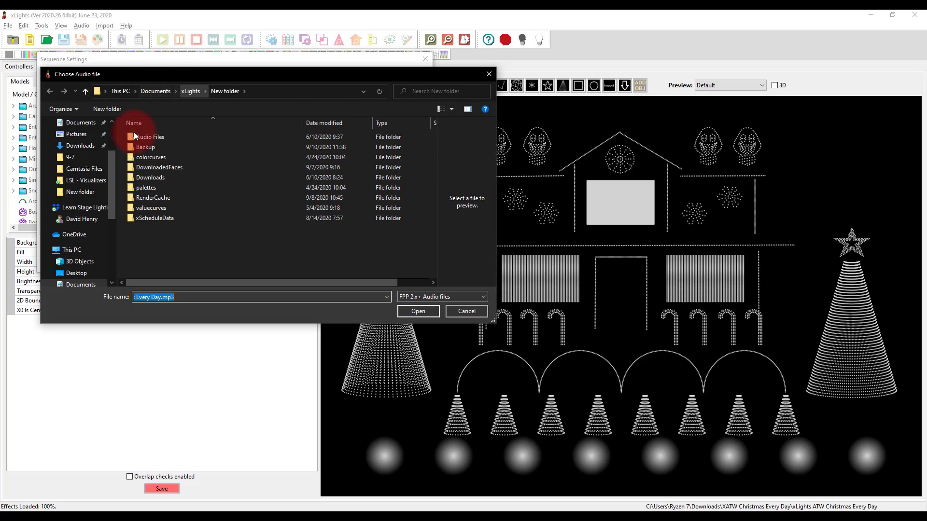
click(72, 146)
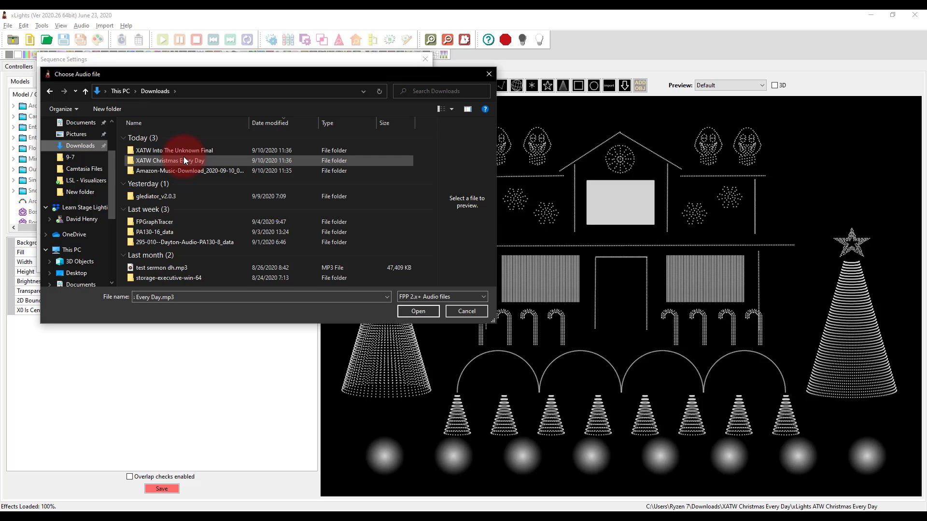
double_click(184, 157)
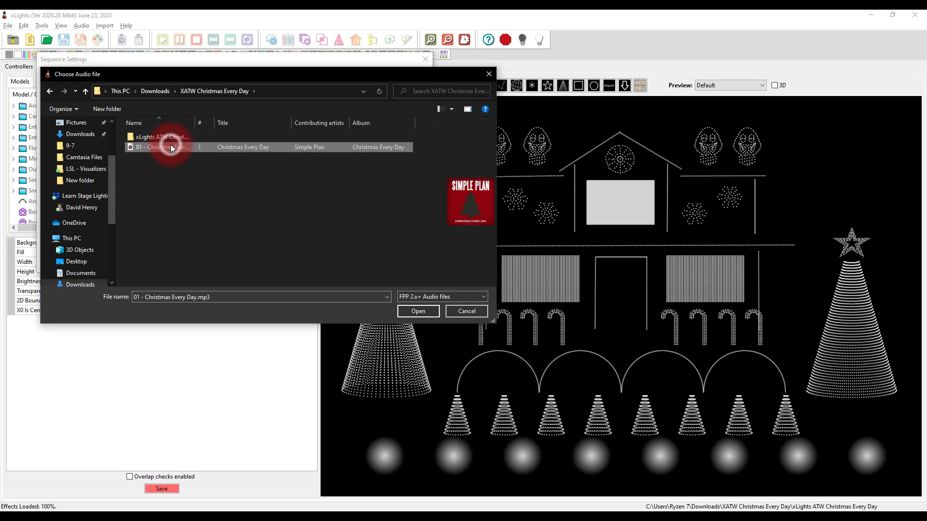
click(425, 311)
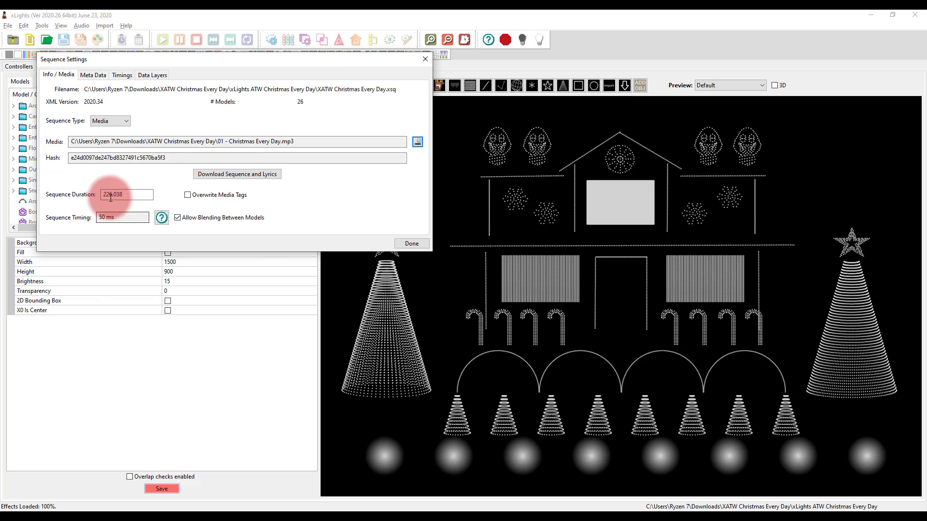
click(408, 243)
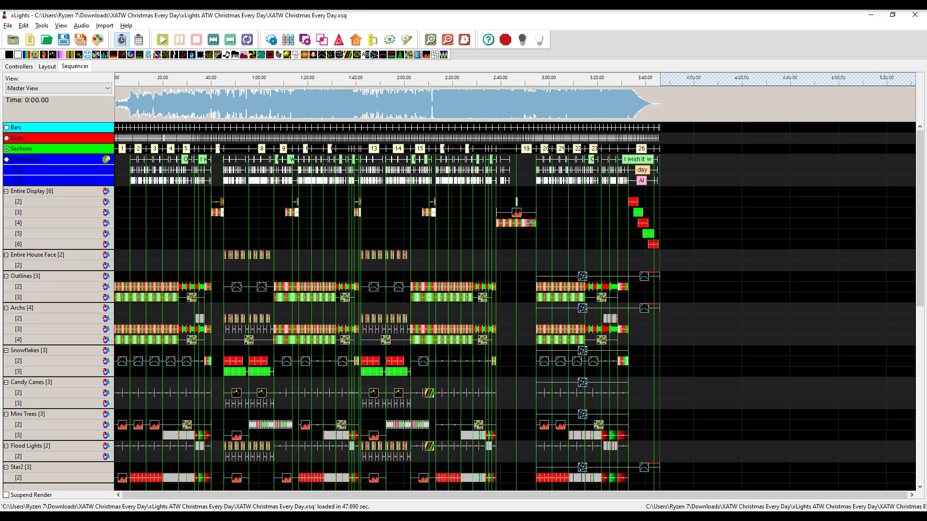
click(826, 98)
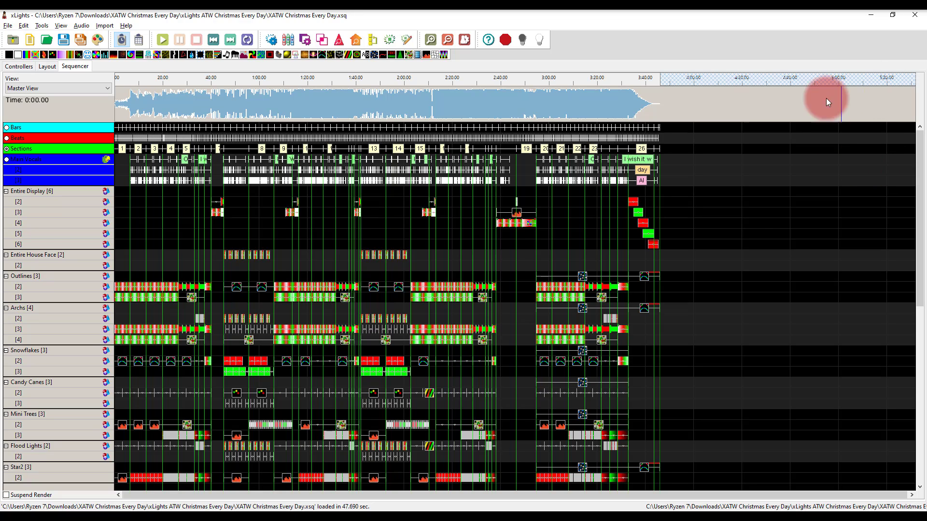
click(647, 98)
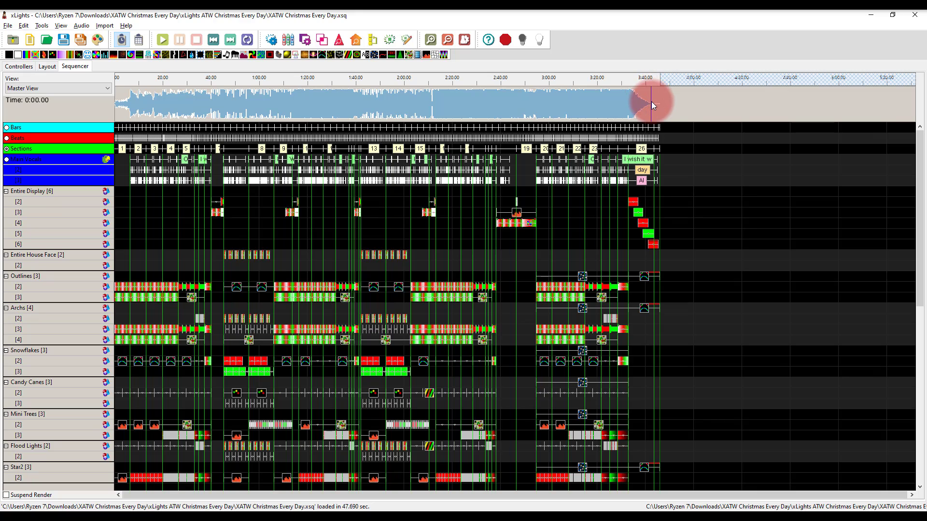
click(715, 198)
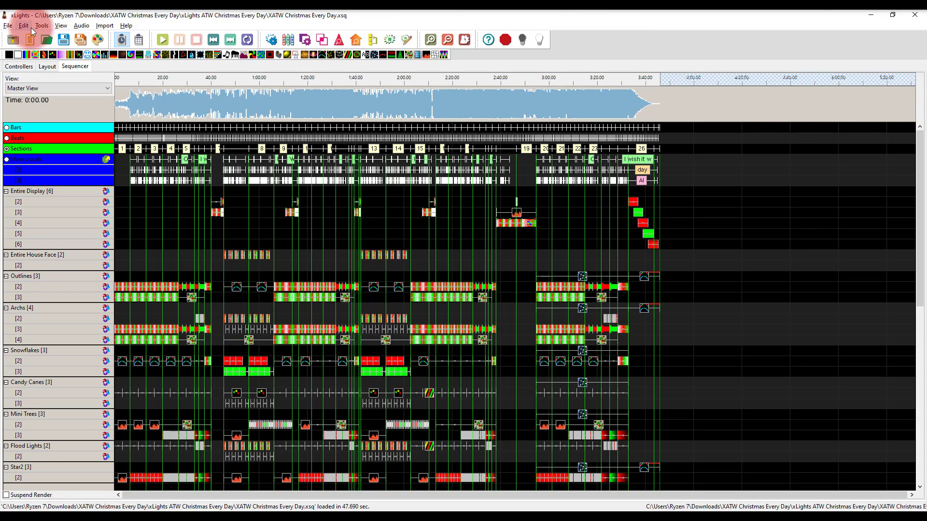
Try to show the House Preview window in the sequencer
click(61, 25)
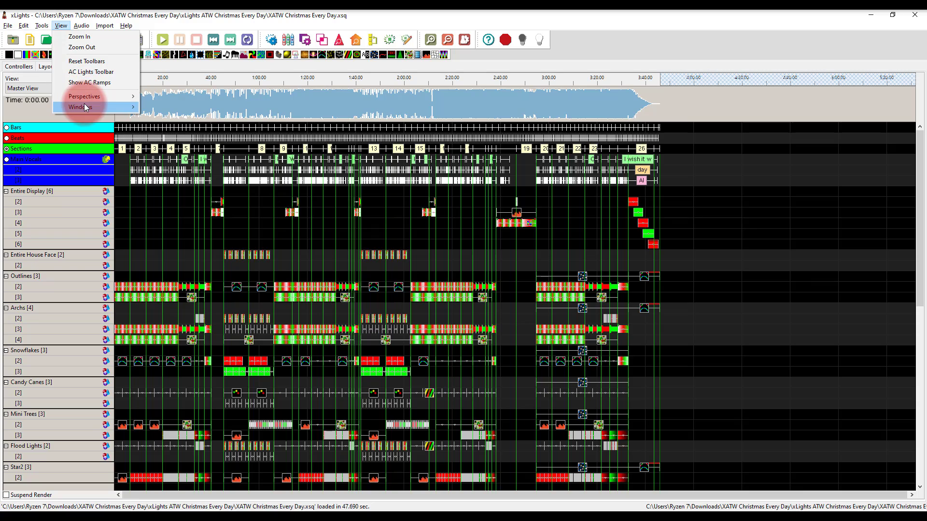
mouse_move(84, 106)
click(192, 129)
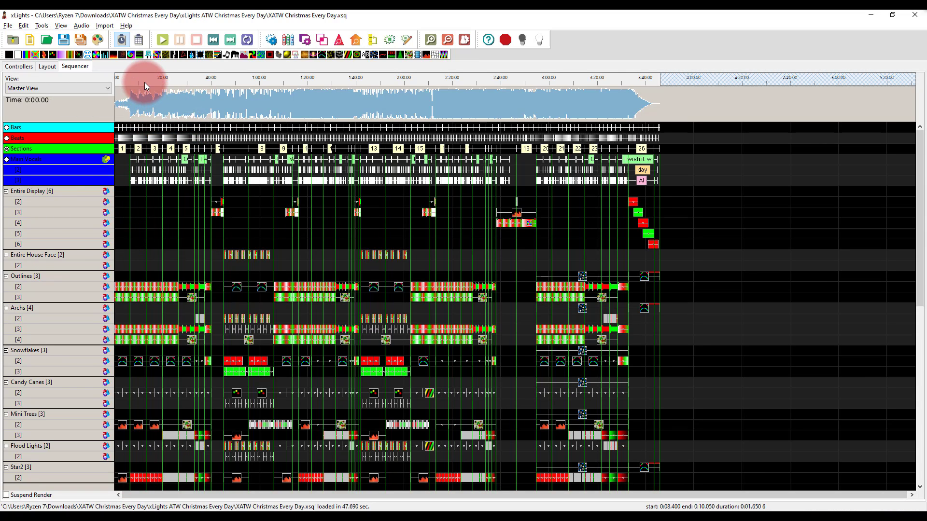
Lower the system volume and briefly play the sequence from about 1:25, stopping it again
key(XF86AudioLowerVolume)
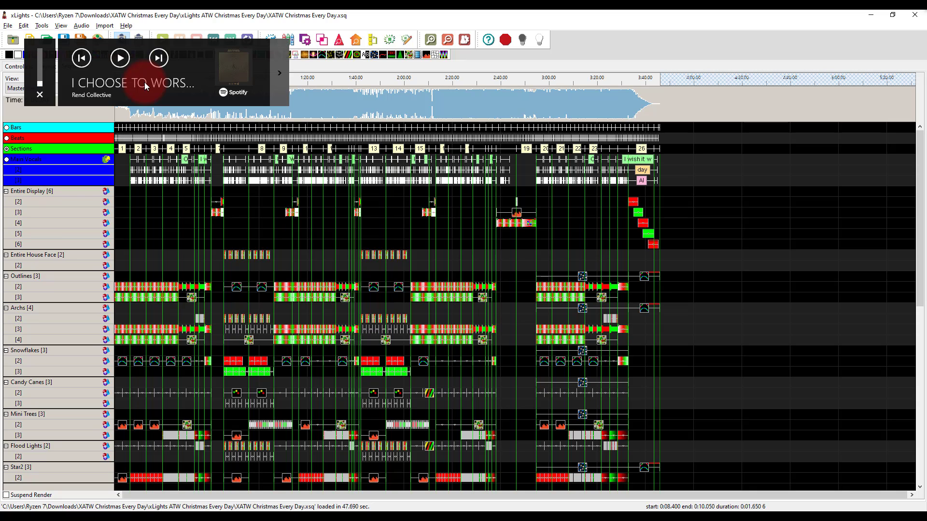
click(320, 81)
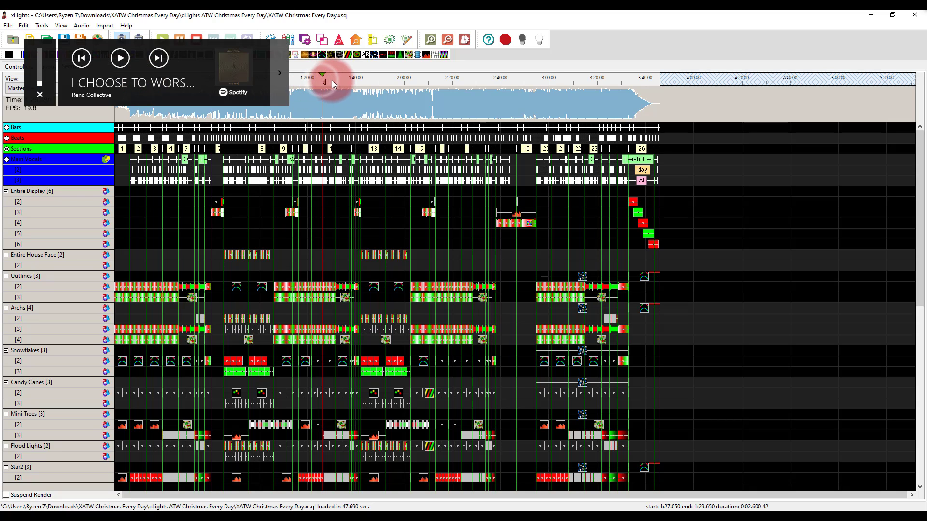
key(space)
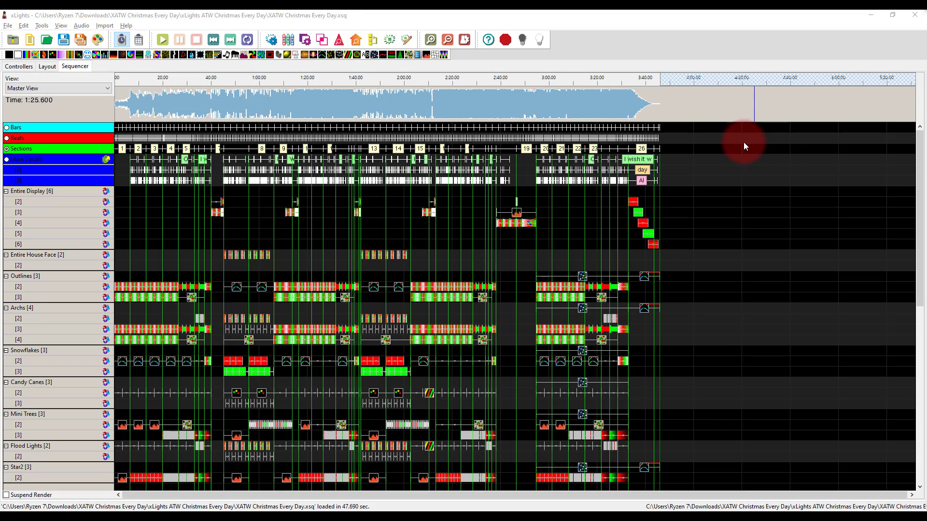
Save the Christmas Every Day sequence with its rendered effects
key(ctrl+s)
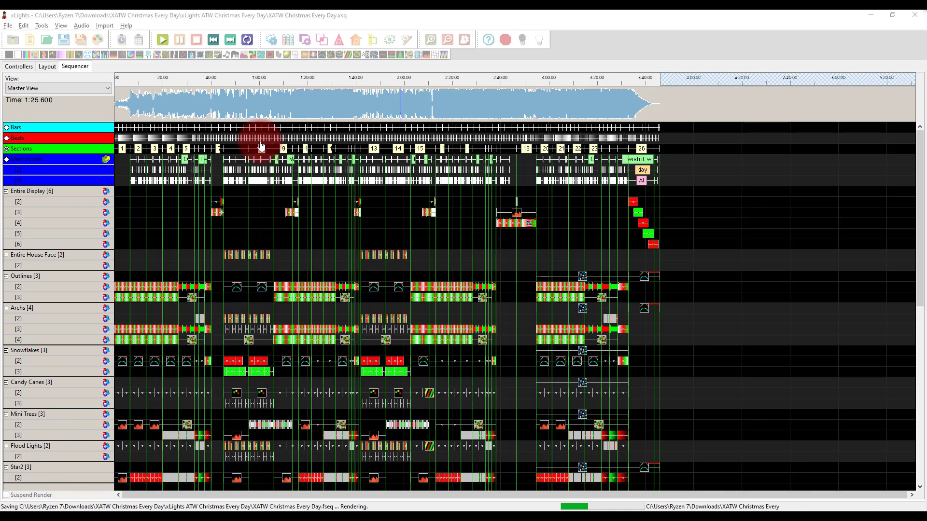
click(103, 25)
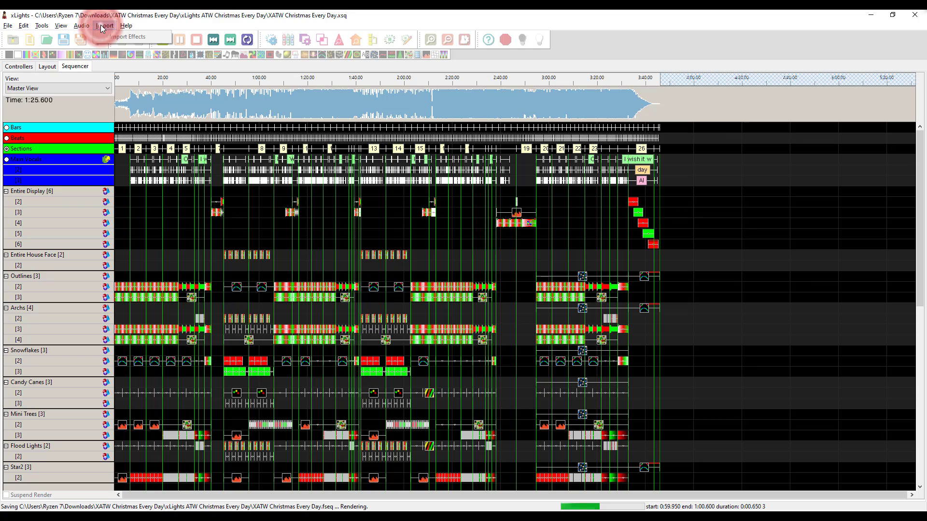
click(100, 26)
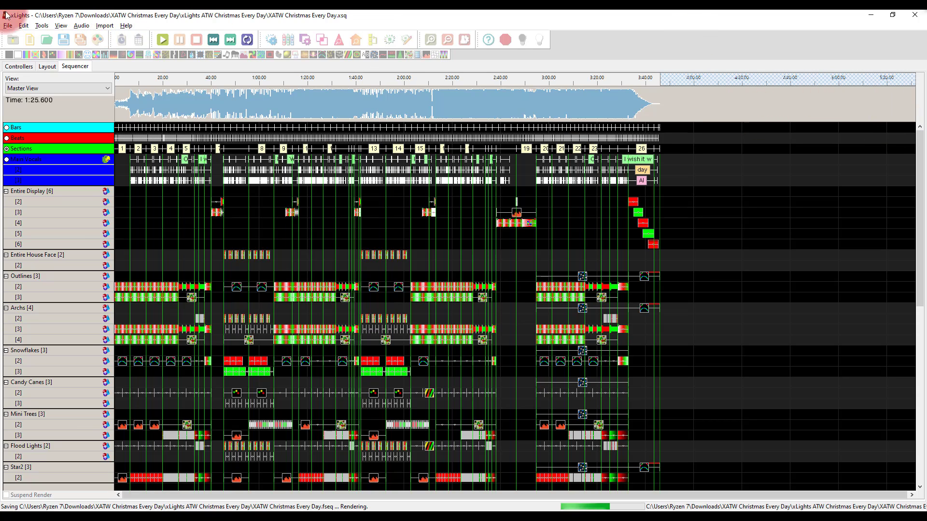
Reset the sequencer's windows to their default arrangement
click(57, 28)
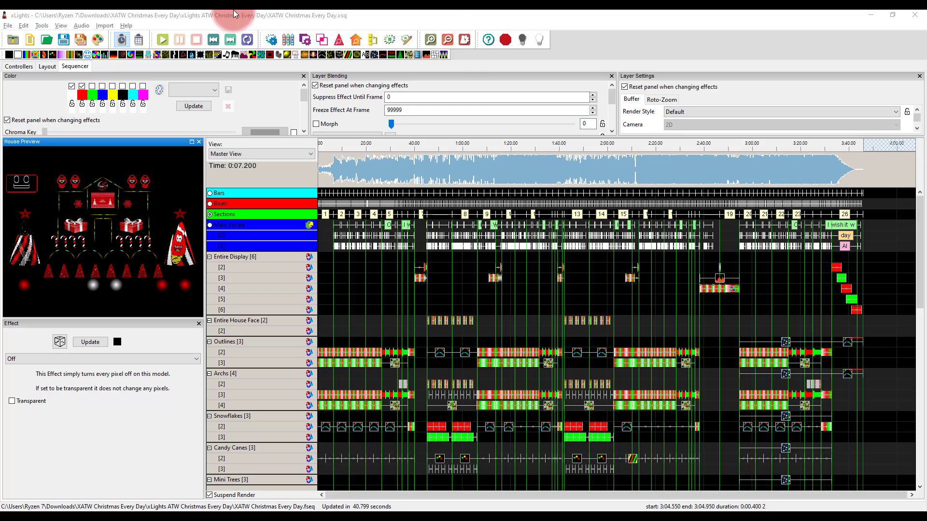
click(61, 25)
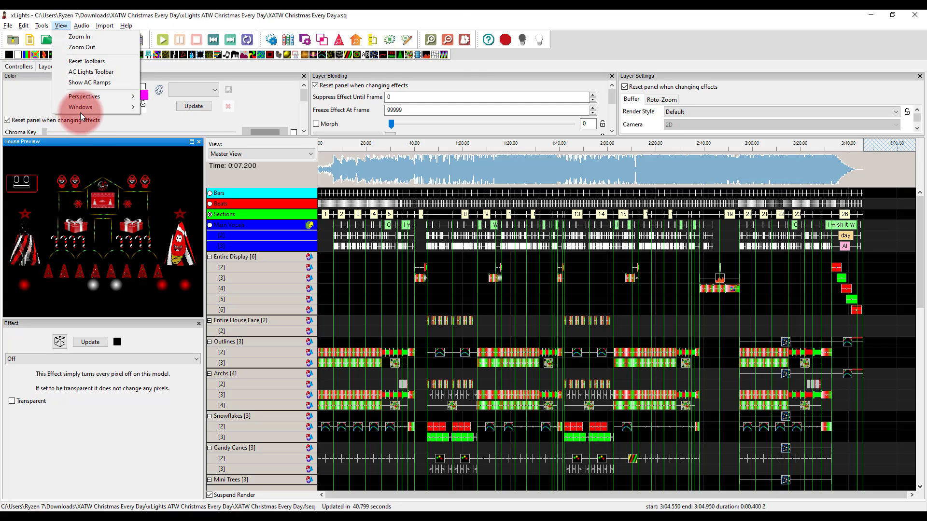
mouse_move(99, 107)
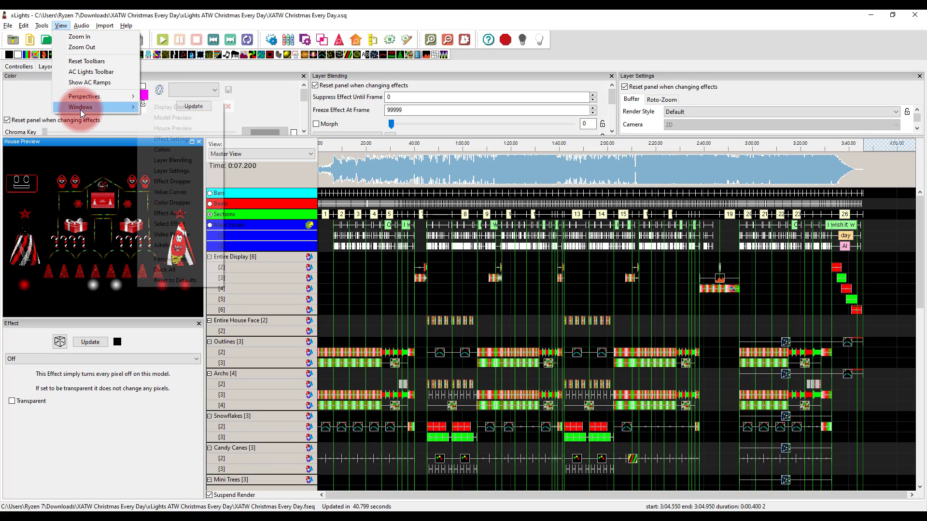
click(170, 281)
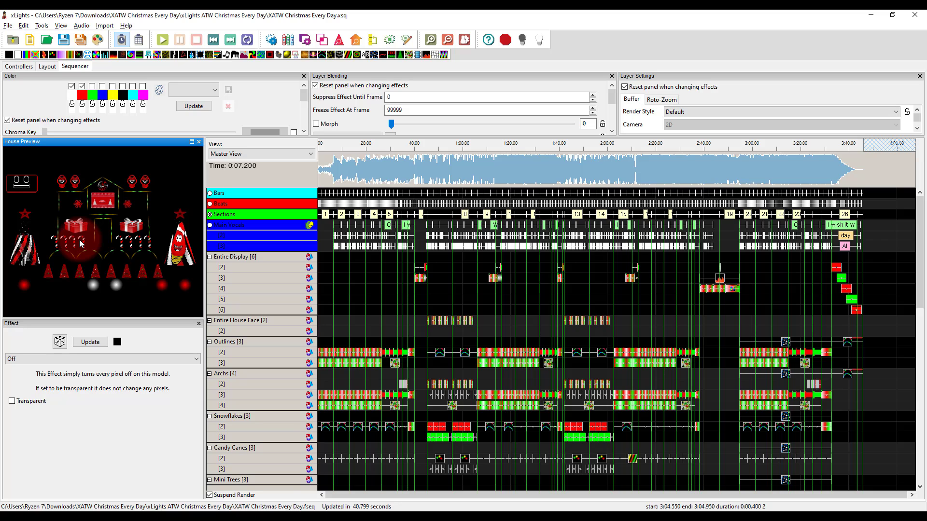
Play the sequence from about 0:05.6 with the sound muted to preview it on the house, and stop playback
scroll(384, 338, down, 1)
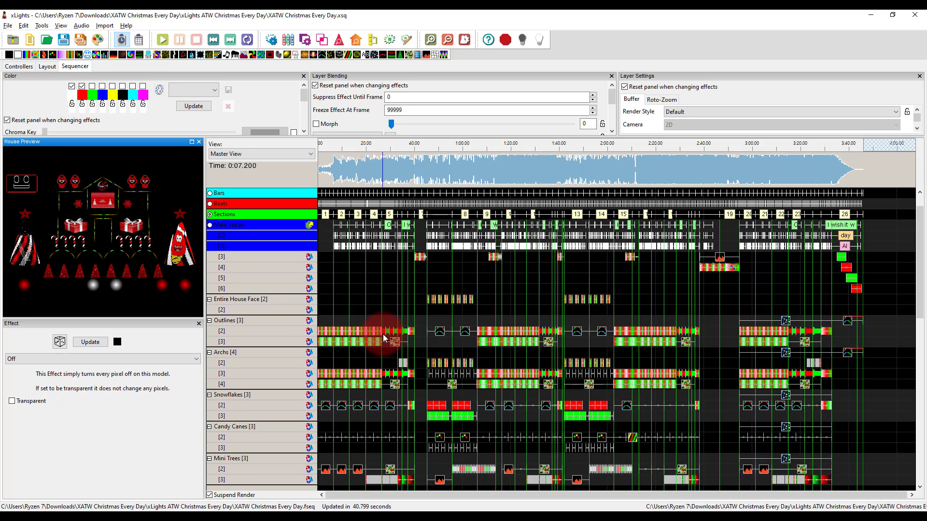
scroll(384, 338, down, 3)
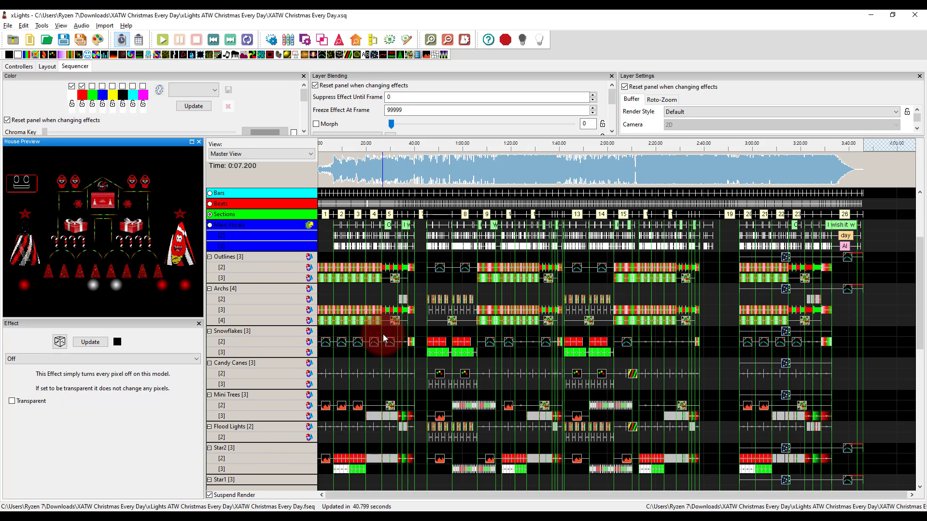
click(331, 144)
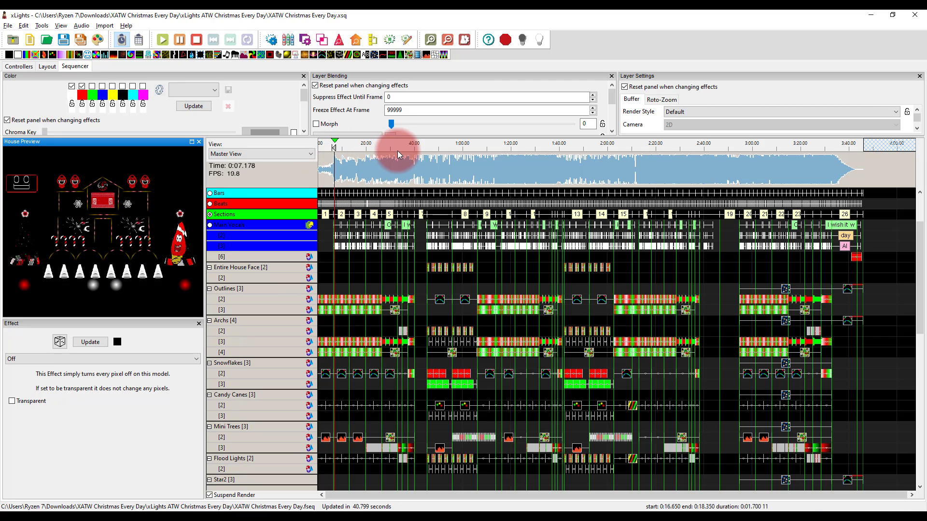
key(XF86AudioMute)
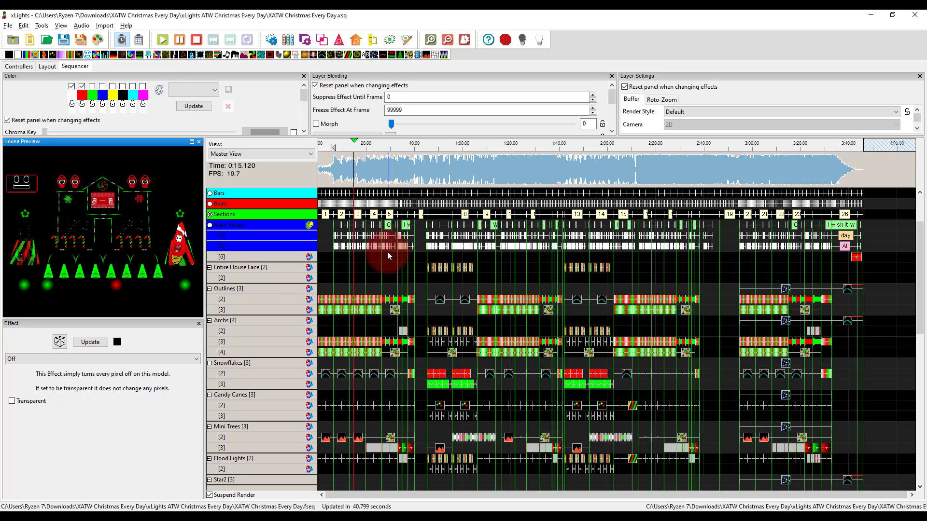
key(space)
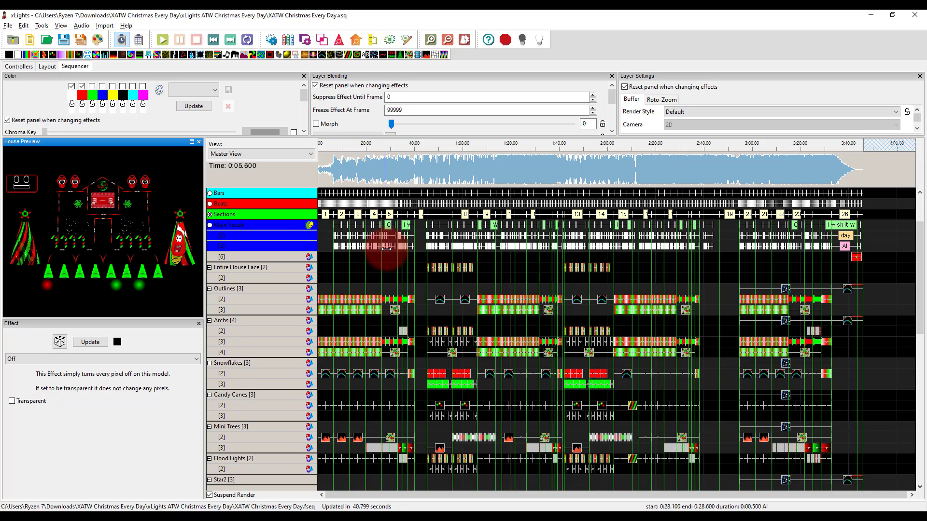
Examine the group rows and their layers in the sequencer, including Entire Display, Entire House Face, Outlines and Archs
click(255, 267)
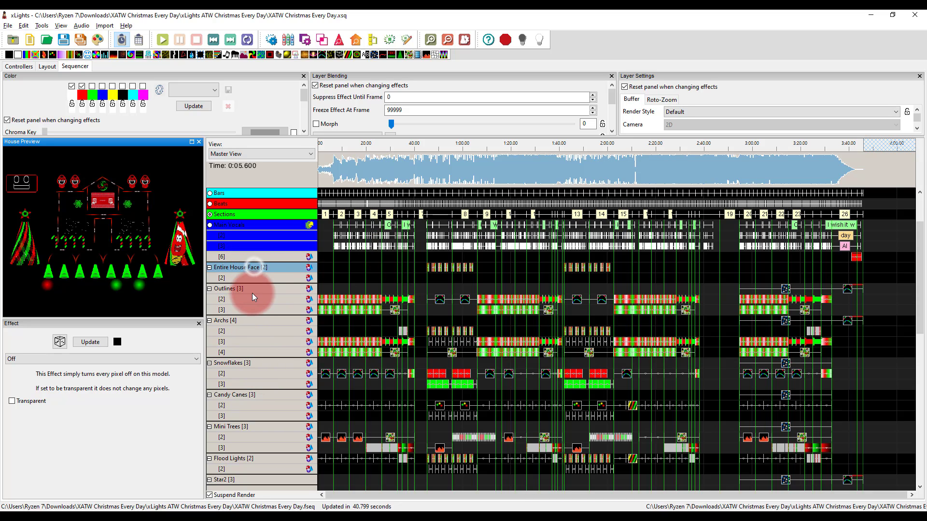
click(252, 322)
scroll(252, 323, down, 10)
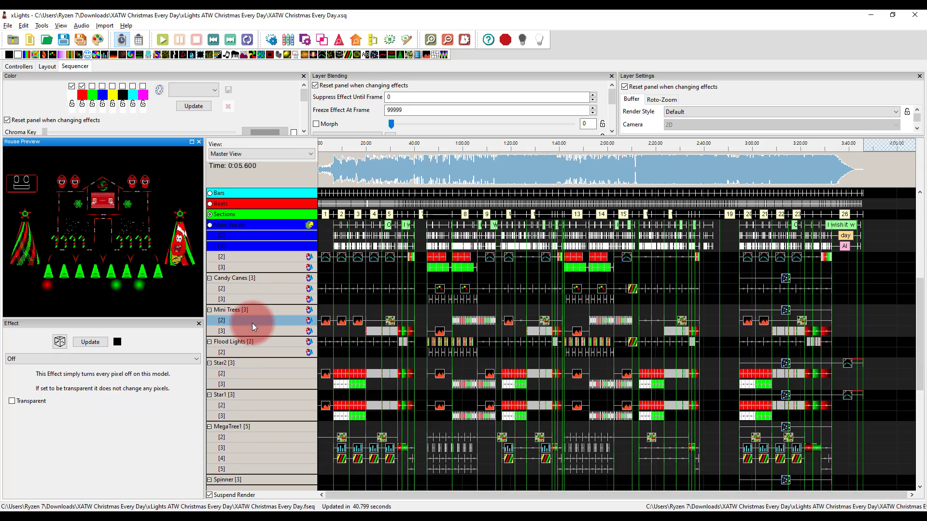
scroll(252, 323, up, 10)
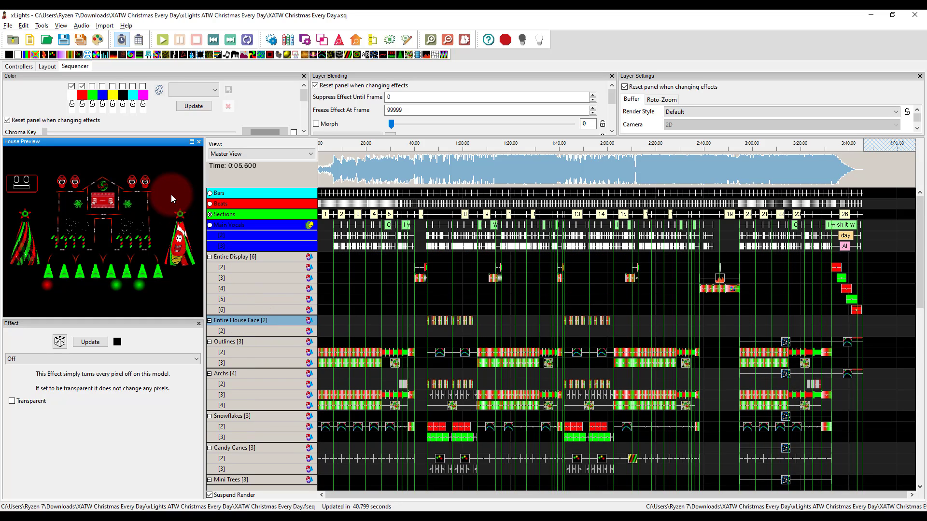
right_click(260, 260)
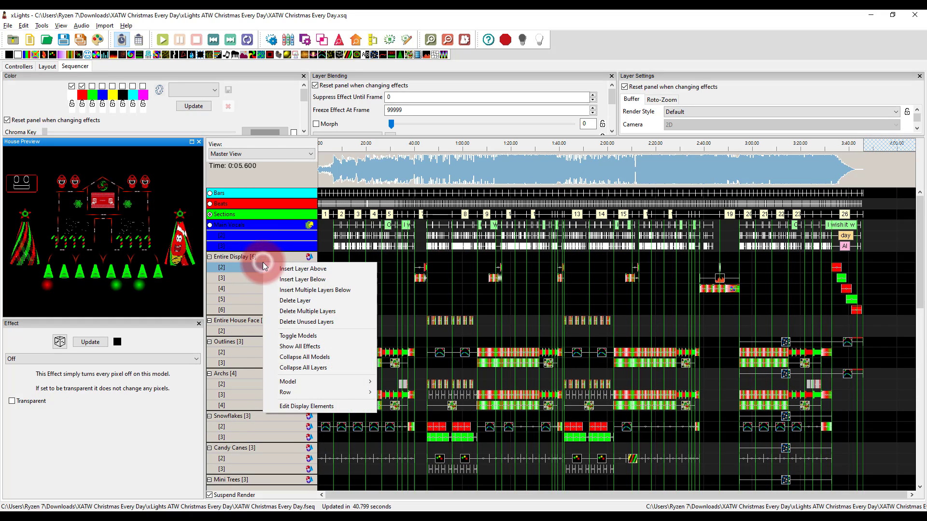
click(249, 258)
click(271, 325)
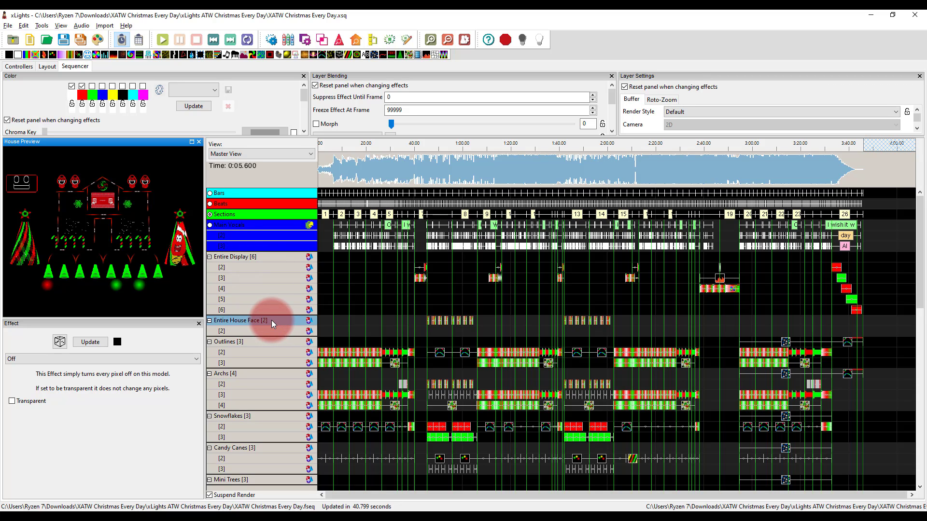
click(145, 185)
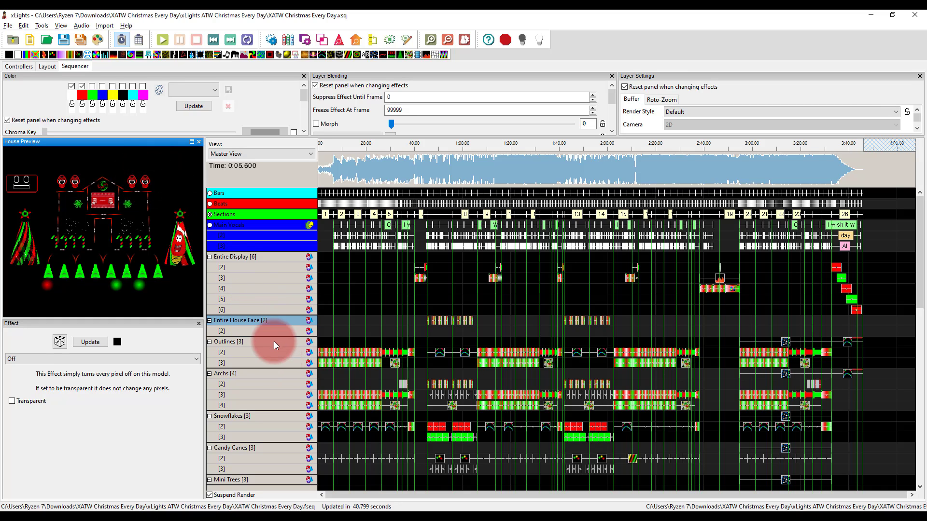
Look through the remaining model rows down to MegaTree Singing Faces and Singing Faces Matrix 1
scroll(275, 342, down, 3)
scroll(274, 343, down, 10)
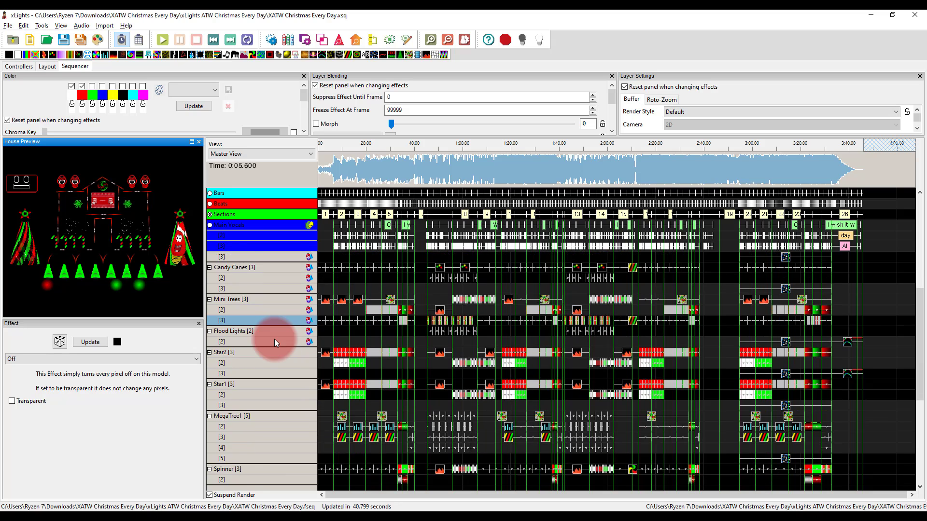
scroll(274, 343, down, 1)
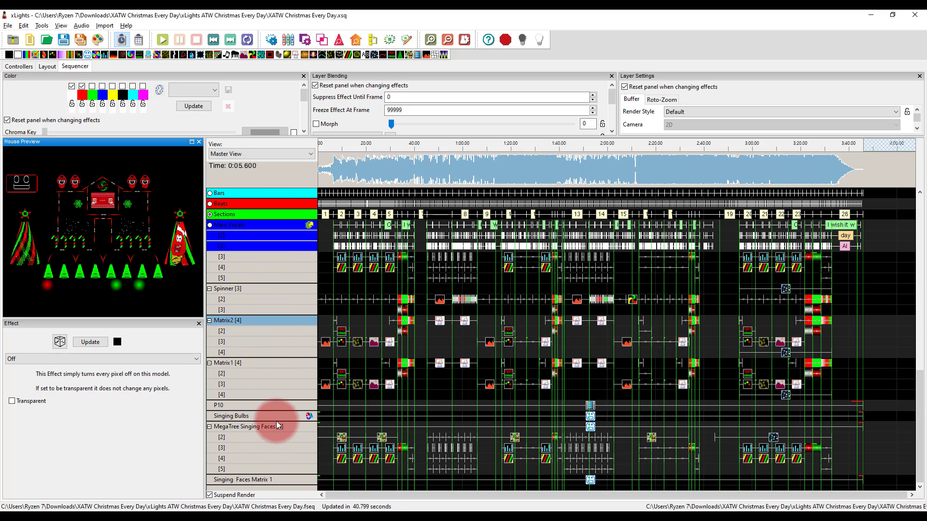
click(245, 428)
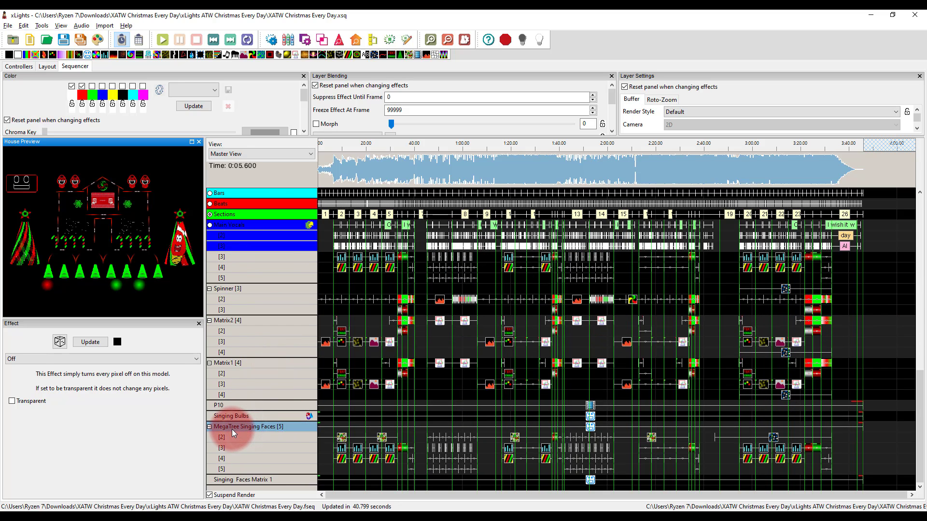
click(255, 481)
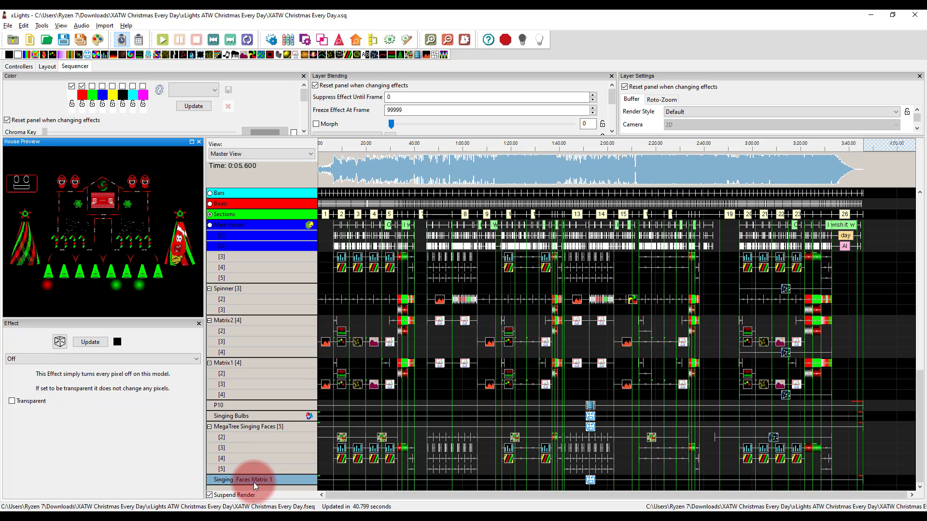
Compare the effects on the Outlines and Archs group layers with those on the MegaTree Singing Faces and Singing Bulbs rows
scroll(254, 485, up, 8)
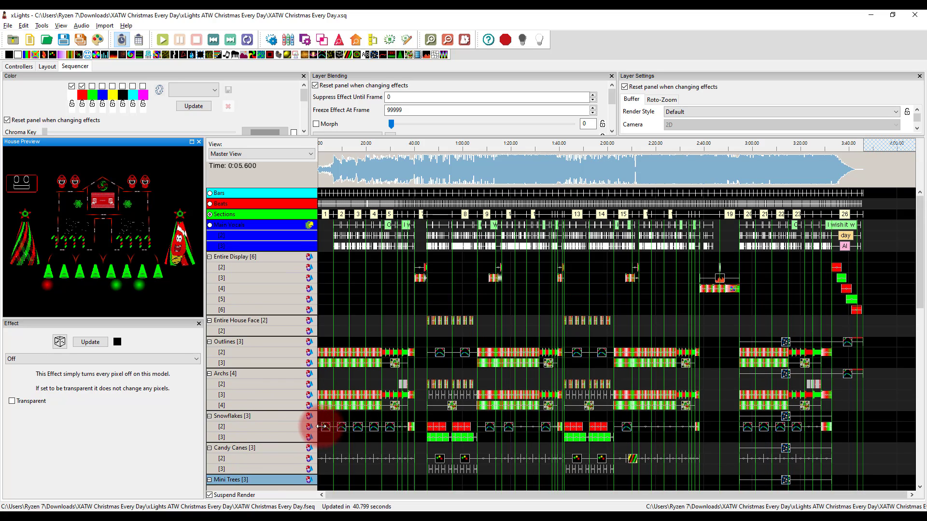
click(266, 396)
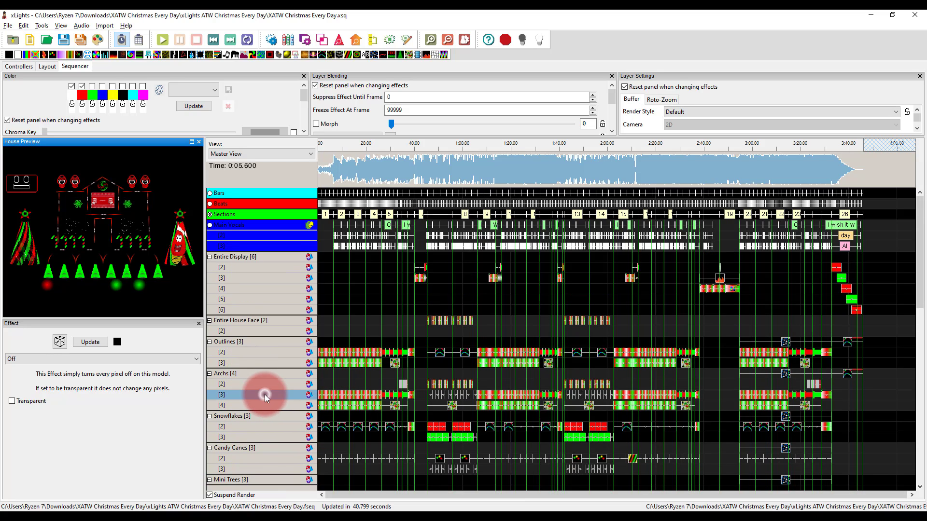
click(254, 353)
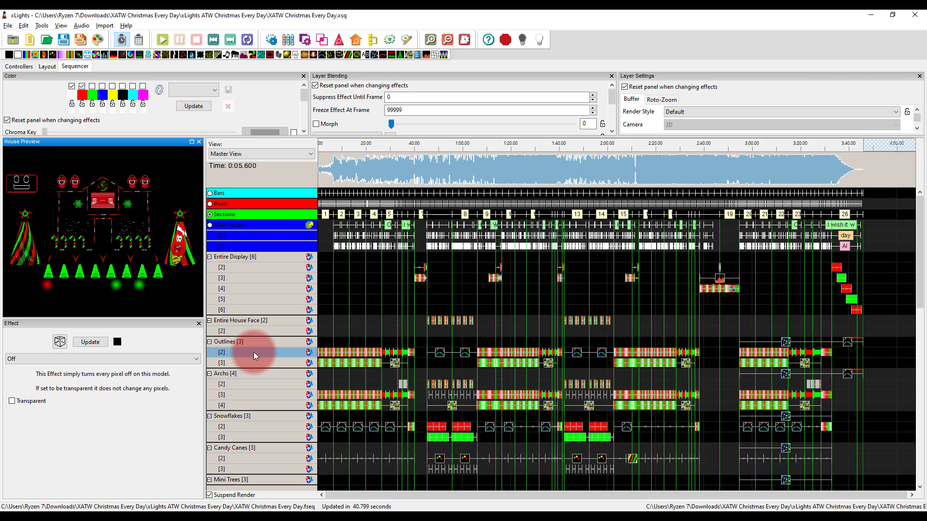
click(432, 340)
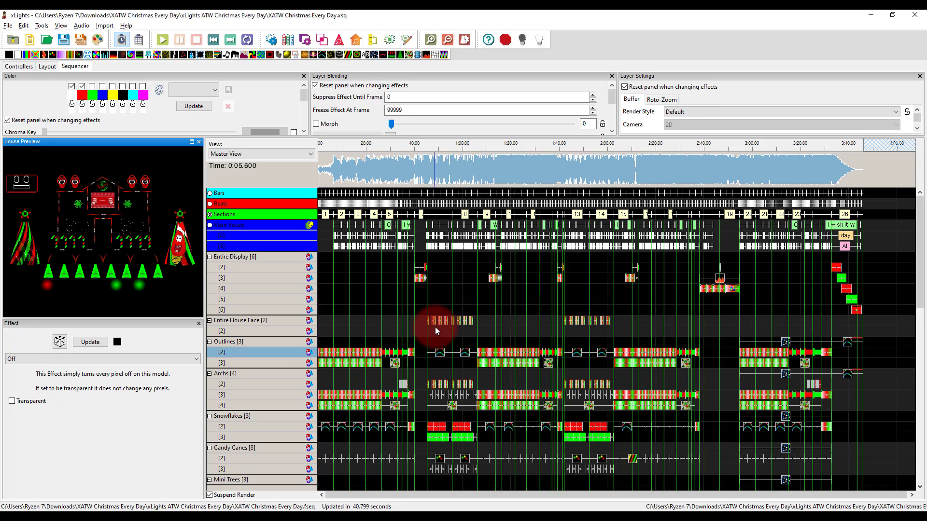
scroll(436, 331, down, 10)
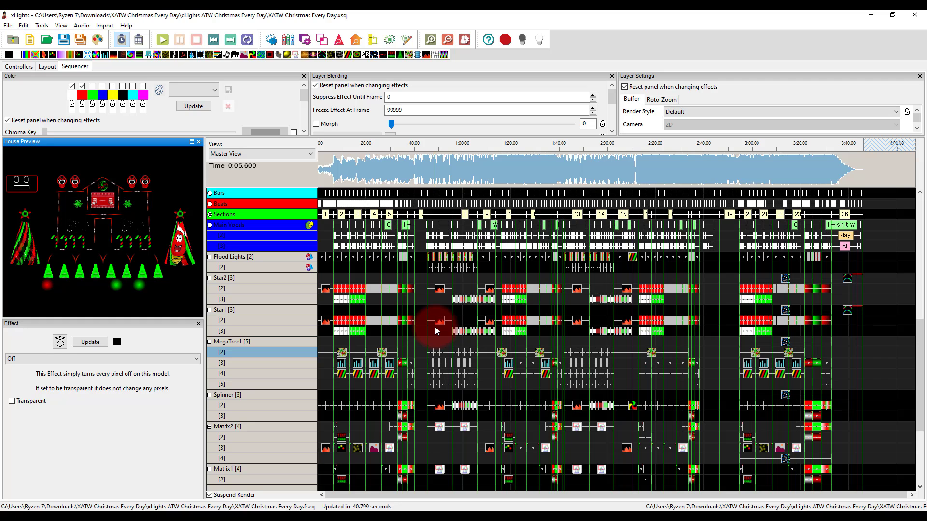
scroll(436, 330, down, 3)
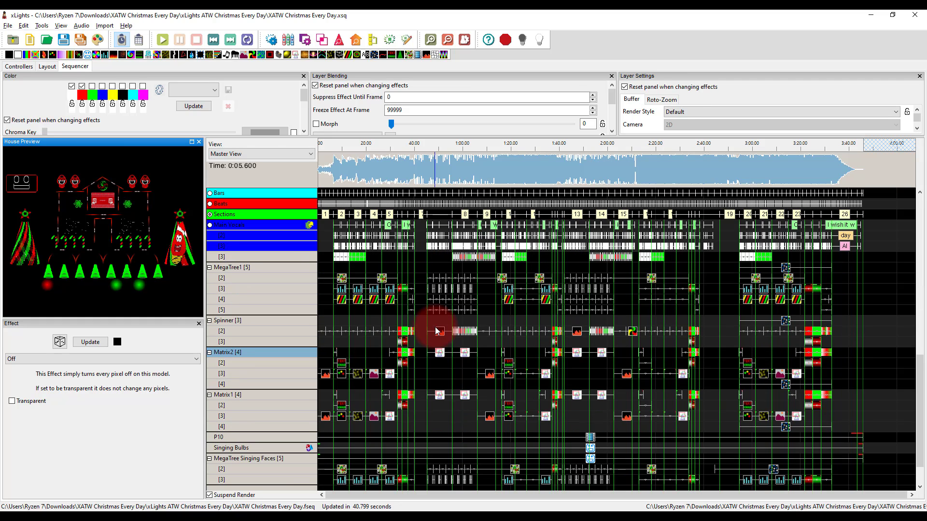
scroll(435, 331, down, 1)
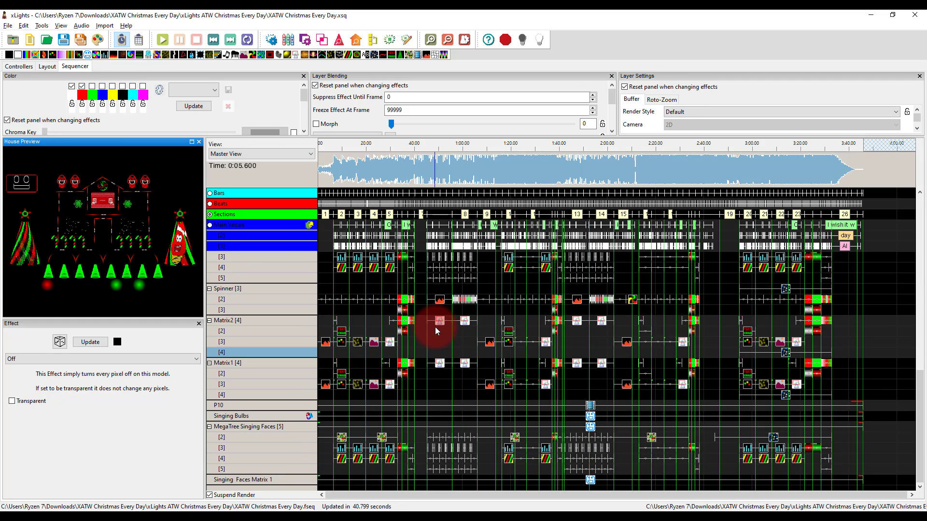
click(268, 427)
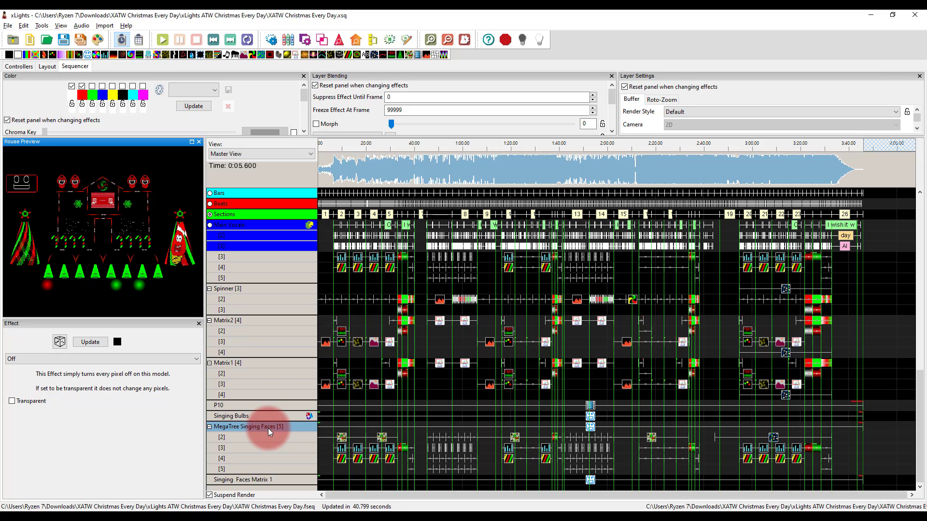
click(262, 418)
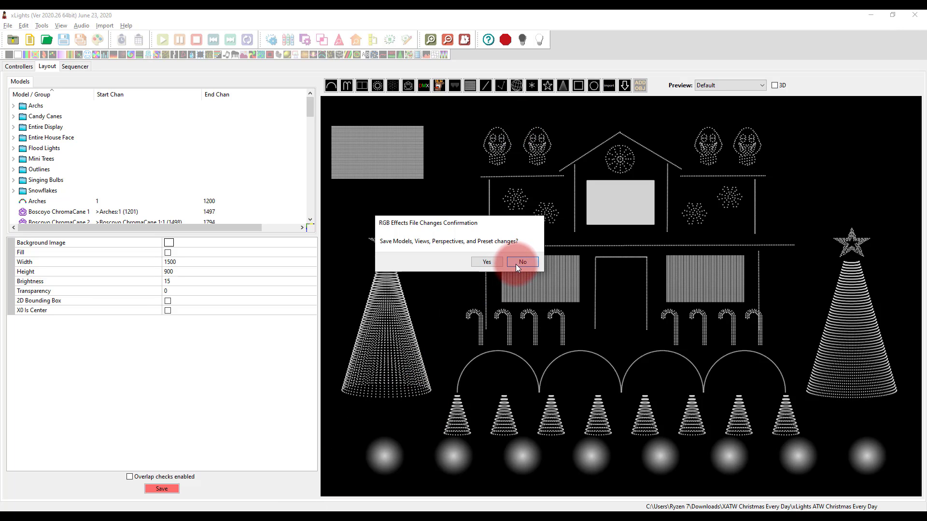
Close xLights without saving the model, view, perspective and preset changes, and launch it again
click(522, 262)
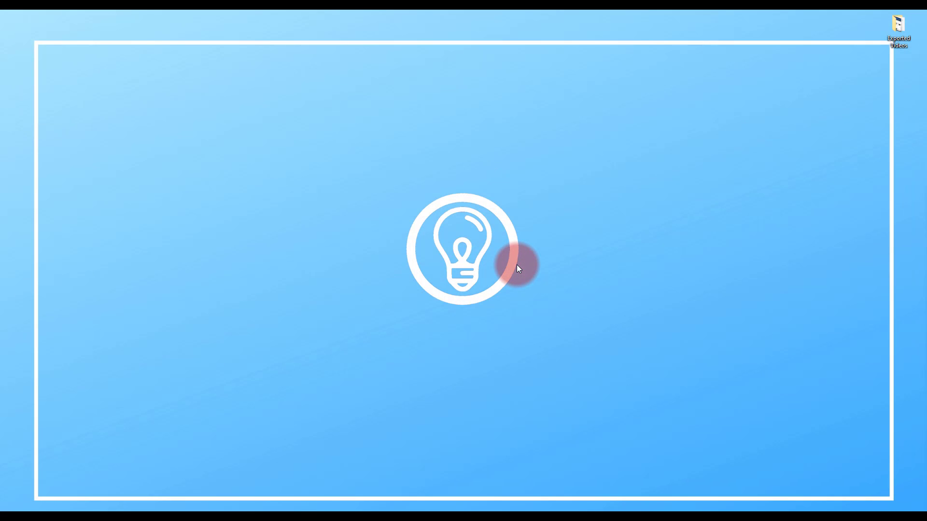
key(super)
text(xlight)
key(Return)
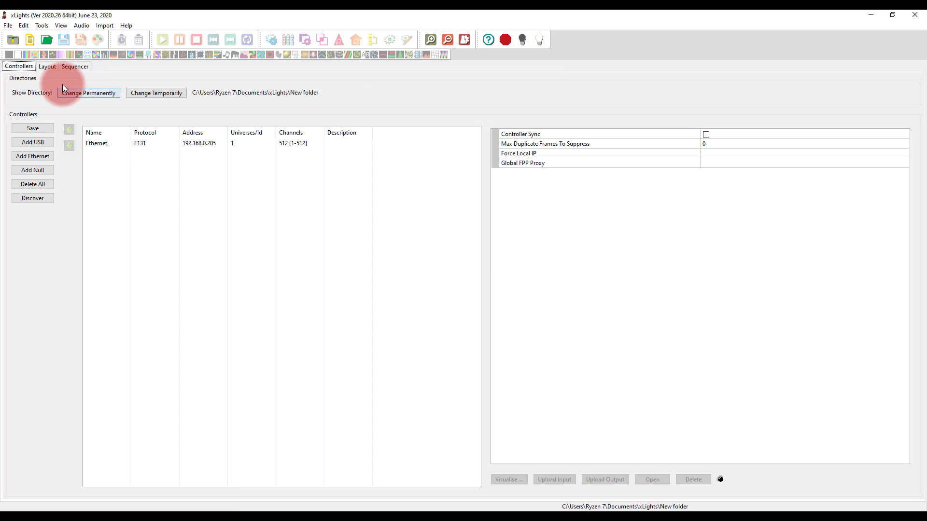
Inspect the layout of the personal show, with its models placed over the house photo
click(47, 64)
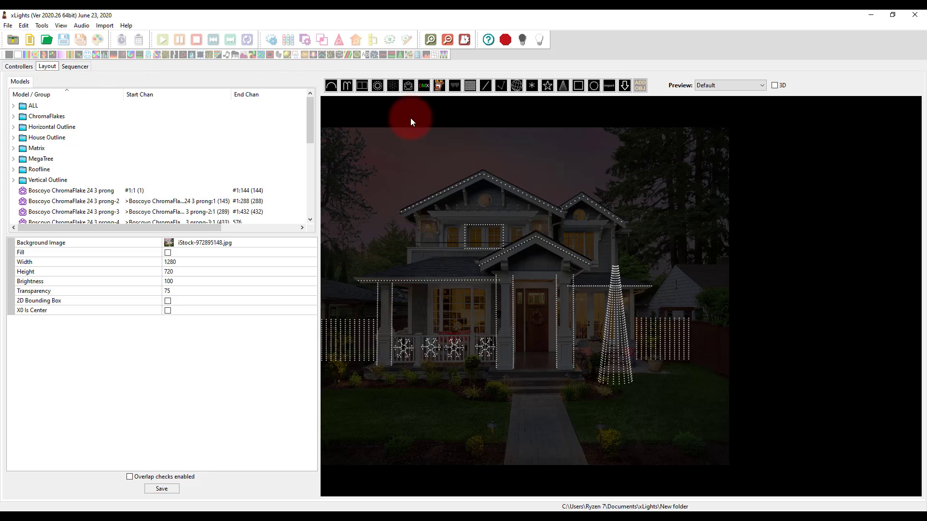
scroll(729, 285, down, 1)
scroll(491, 292, up, 3)
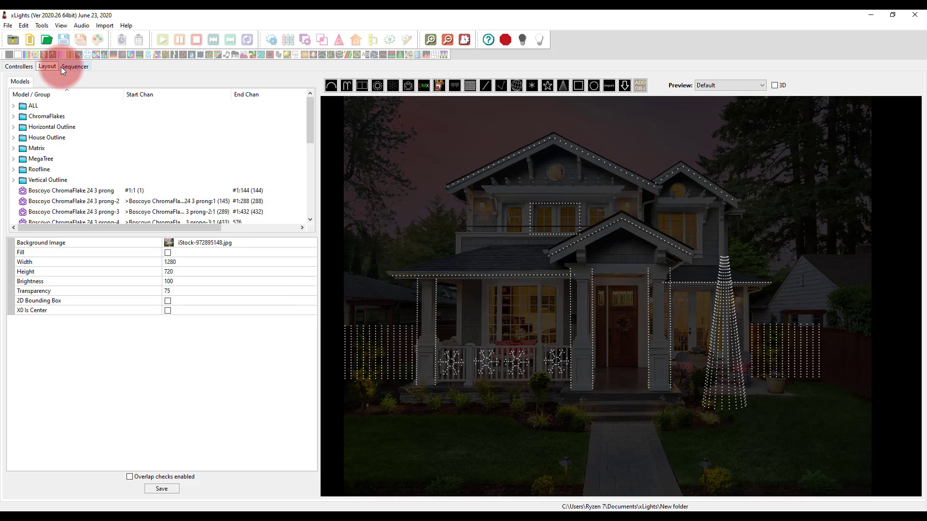
Start a new musical sequence using the Christmas Every Day audio file from the XATW Christmas Every Day folder in Downloads
click(34, 45)
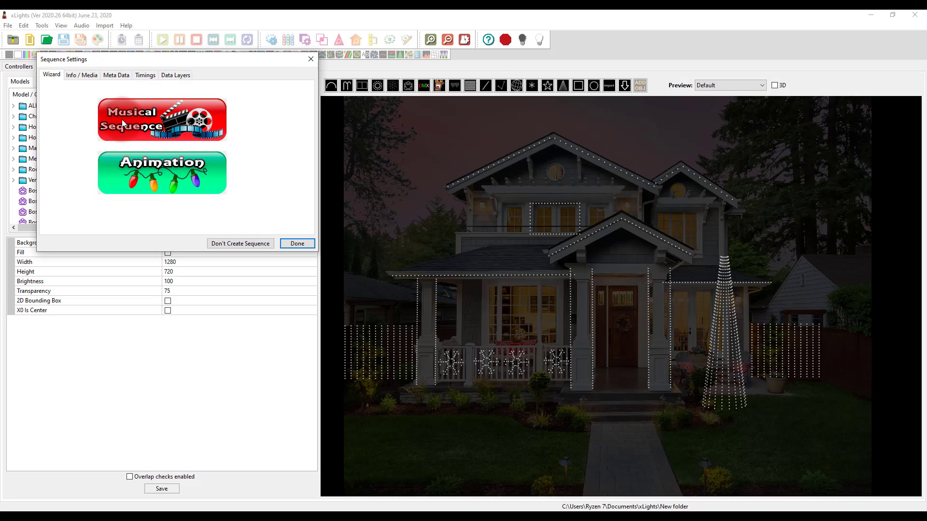
click(127, 120)
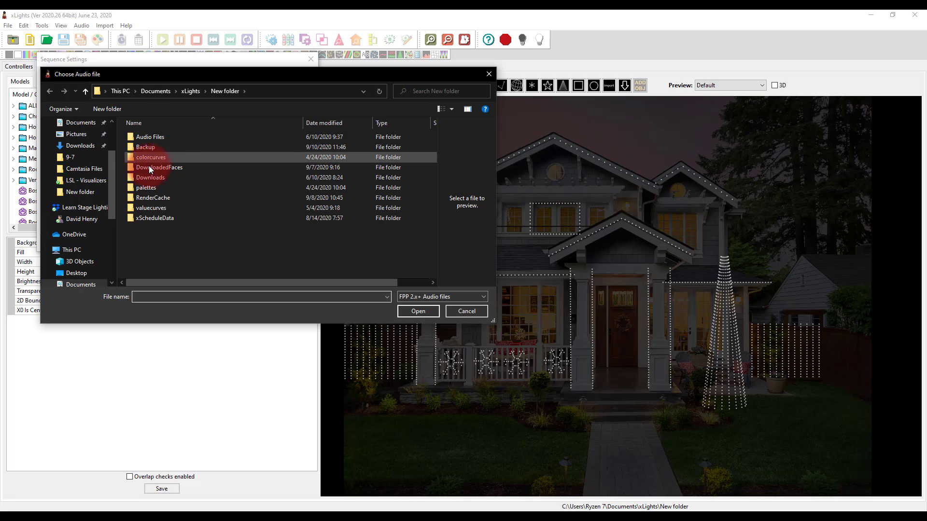
click(80, 148)
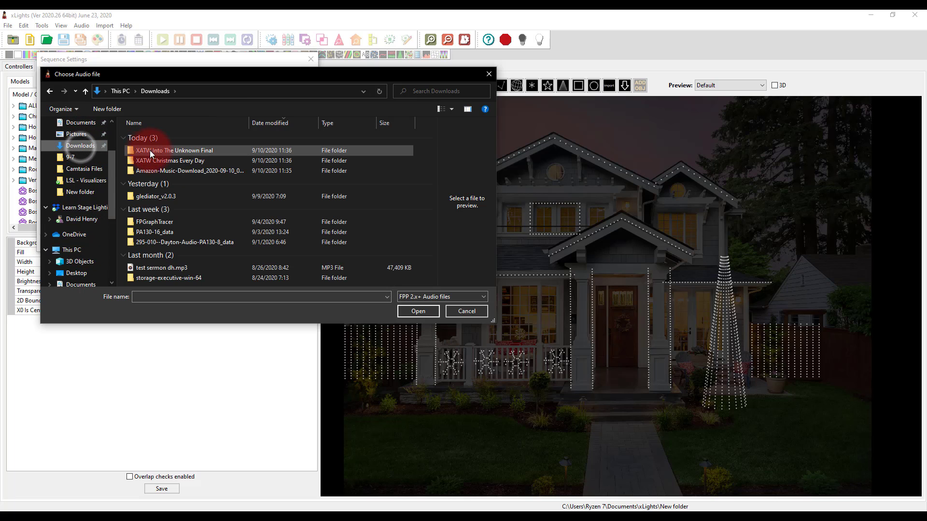
double_click(157, 163)
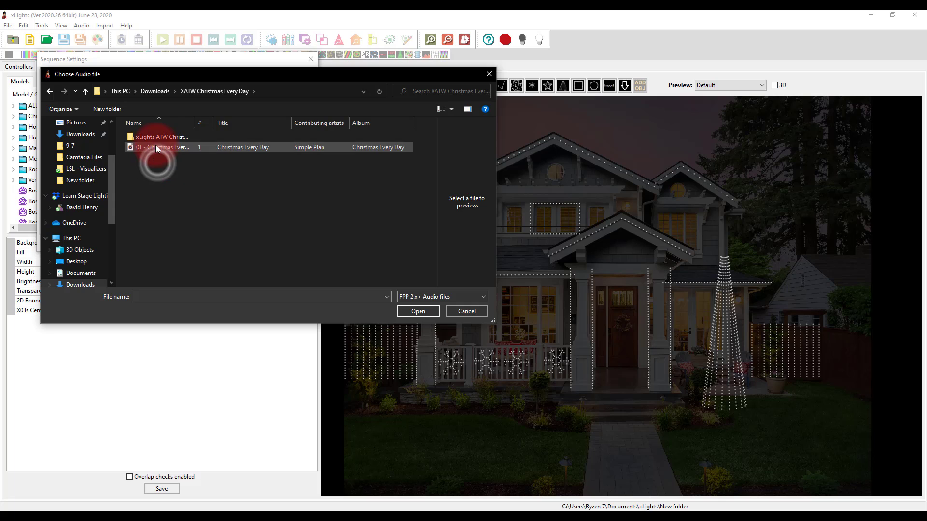
double_click(156, 146)
click(192, 159)
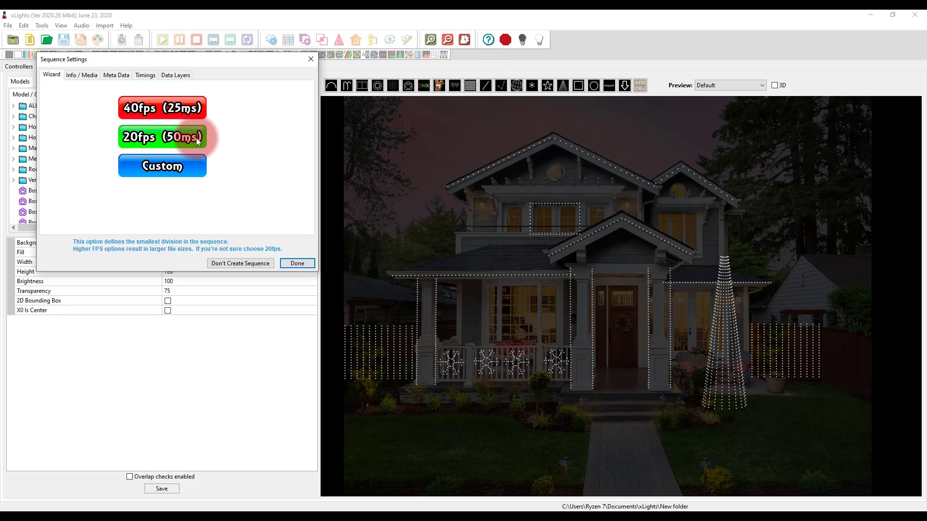
key(alt+Tab)
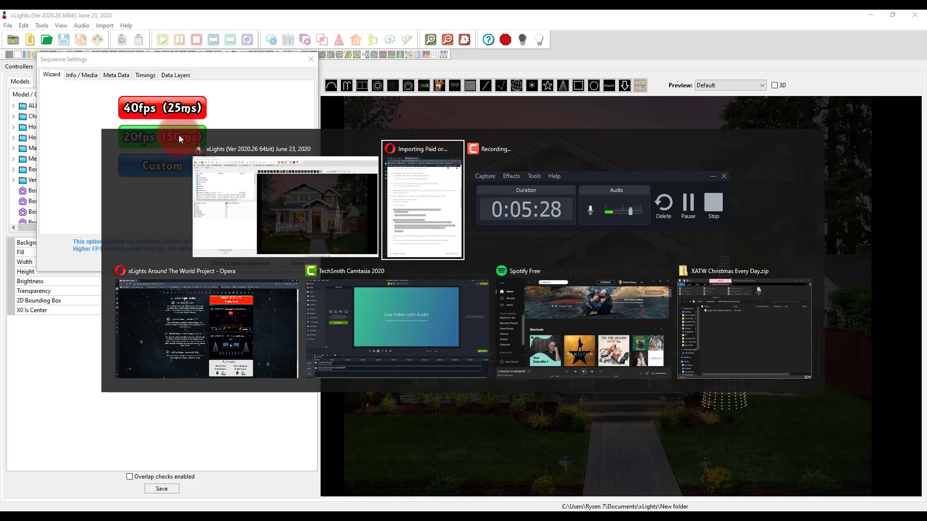
key(alt+Tab)
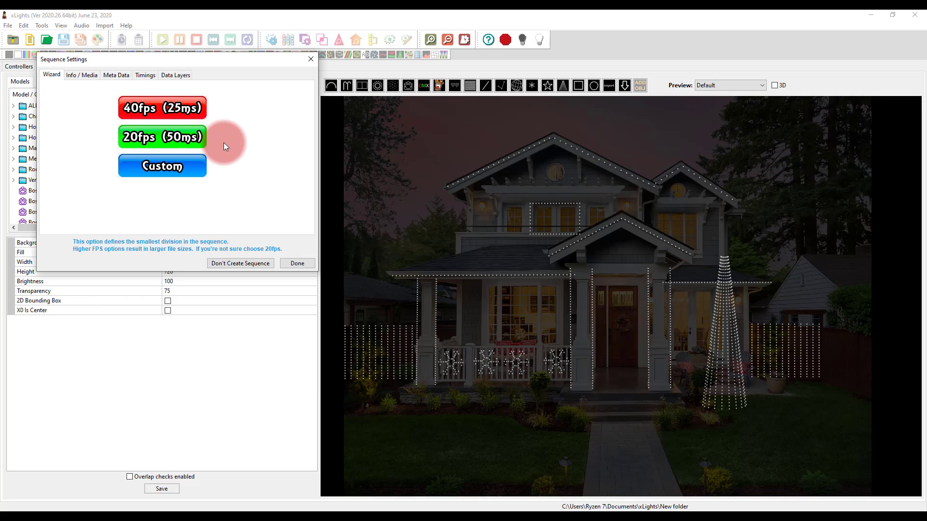
Finish creating the sequence at 20fps (50ms) with the All Models view, using Quick Start to skip the remaining options
click(180, 139)
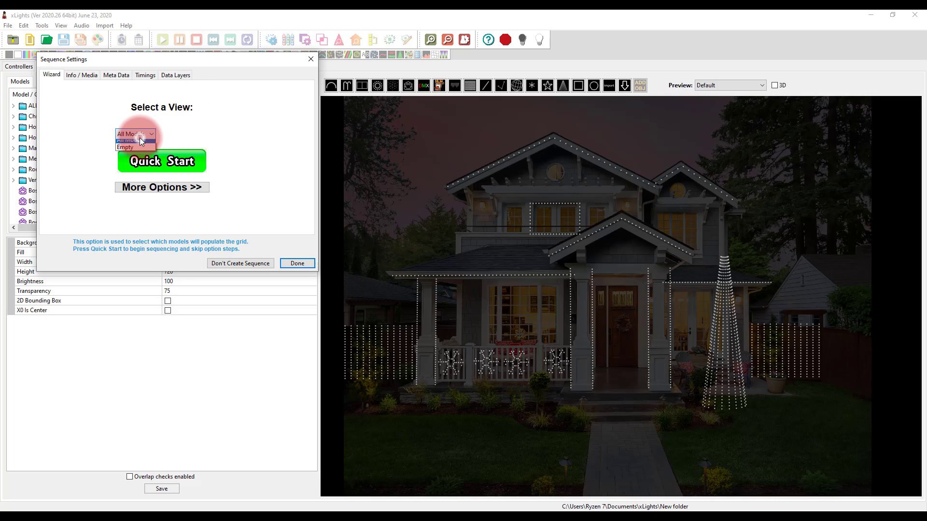
click(173, 164)
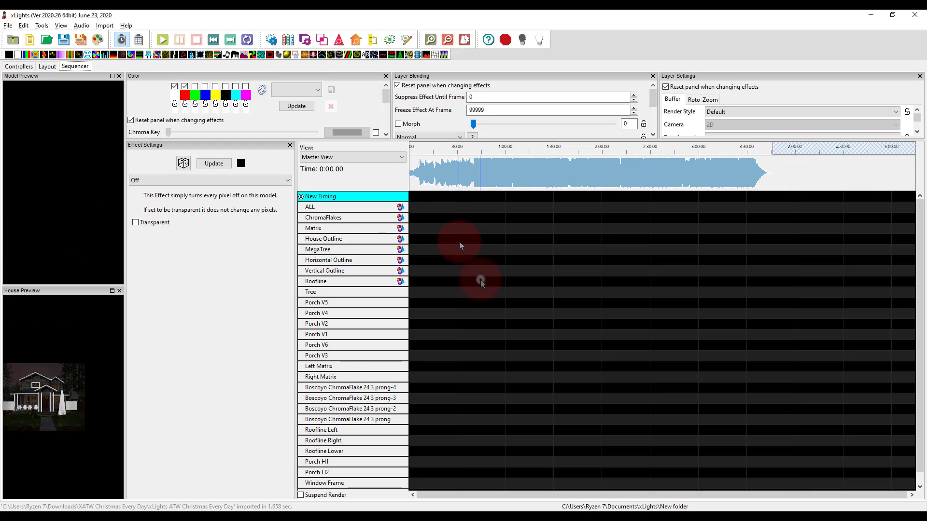
click(455, 259)
click(434, 243)
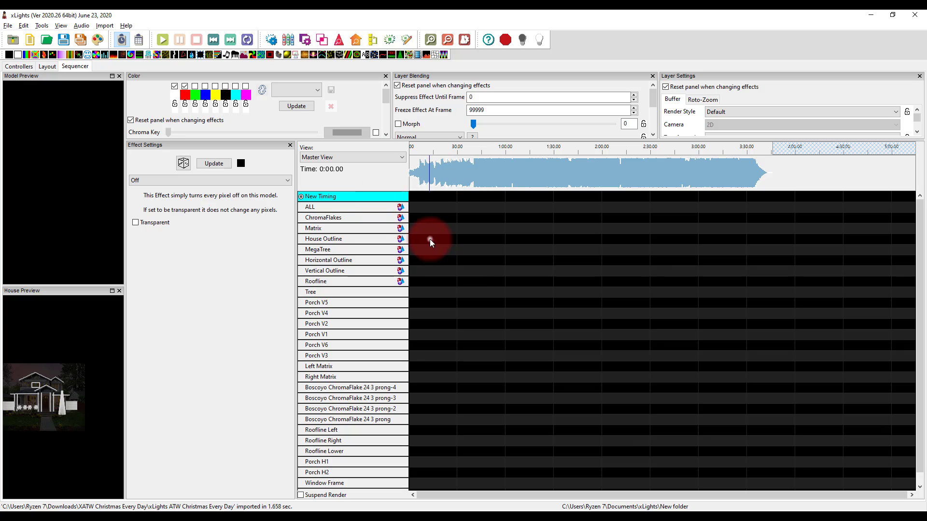
Start an effects import from the xLights sequence file XATW Christmas Every Day.xsq in the xLights ATW Christmas Every Day folder
click(106, 20)
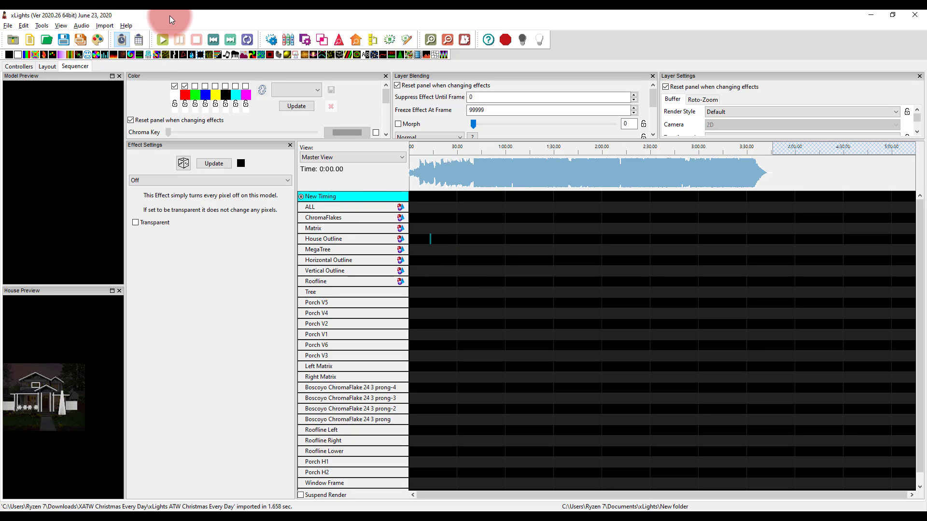
click(103, 25)
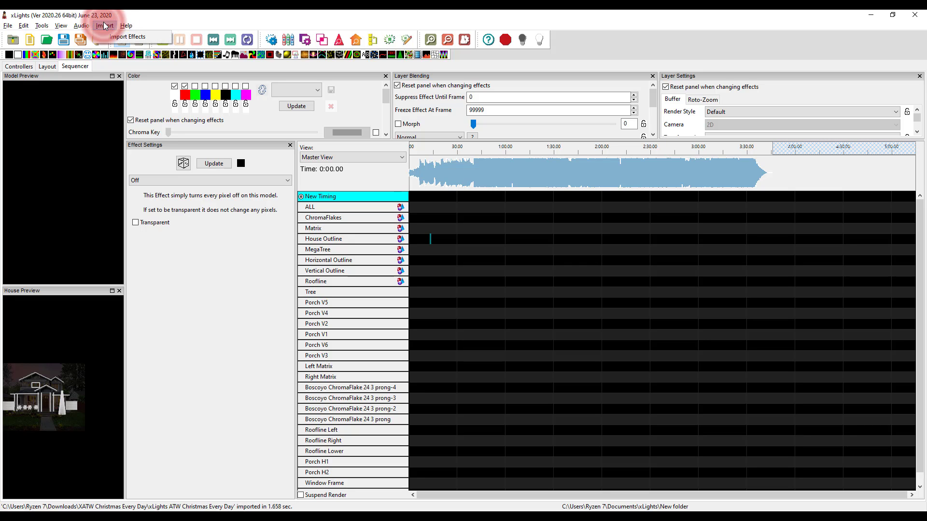
click(112, 37)
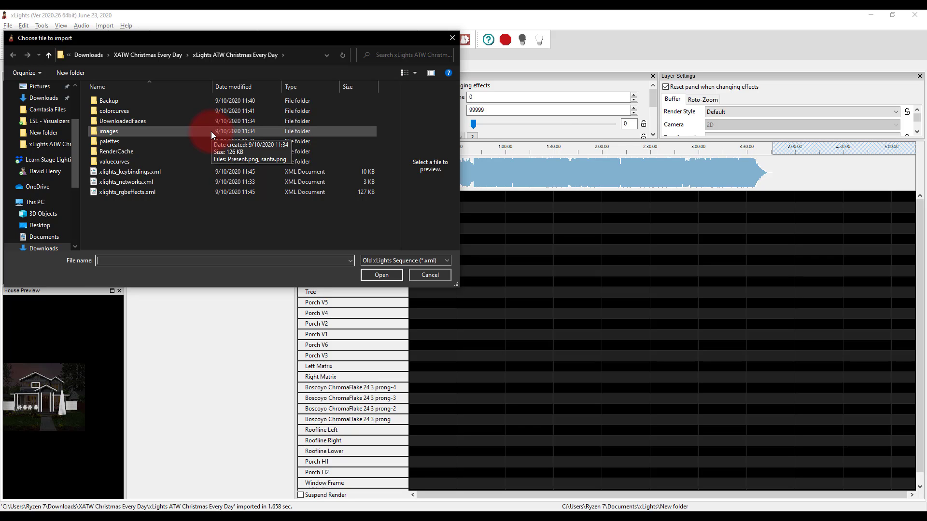
click(372, 262)
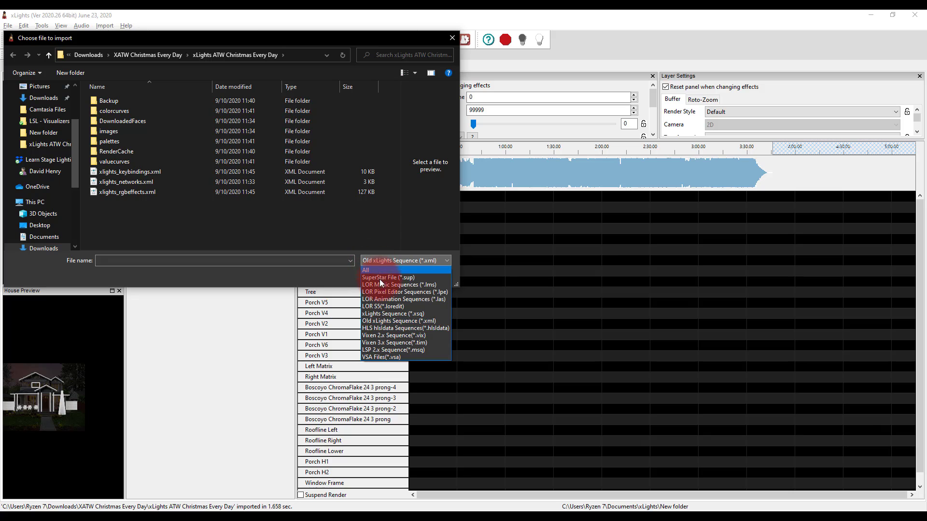
click(393, 312)
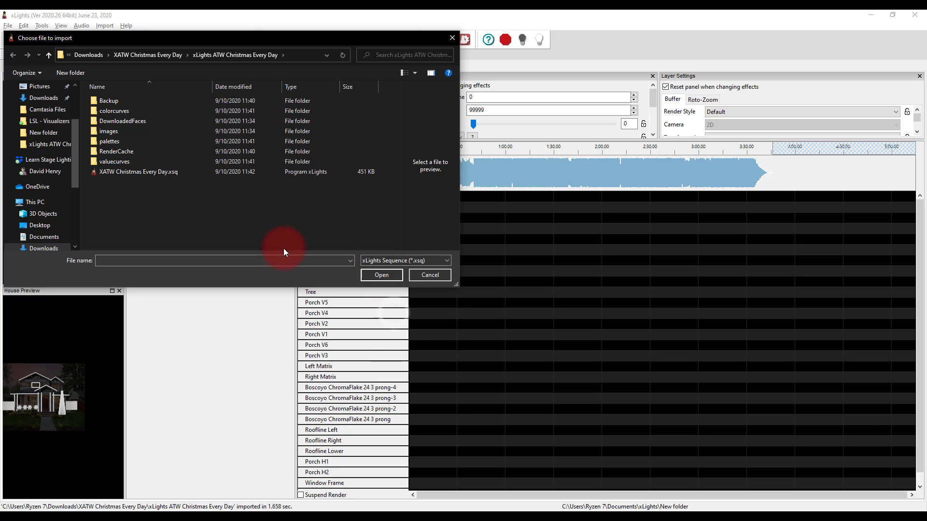
click(149, 173)
double_click(149, 173)
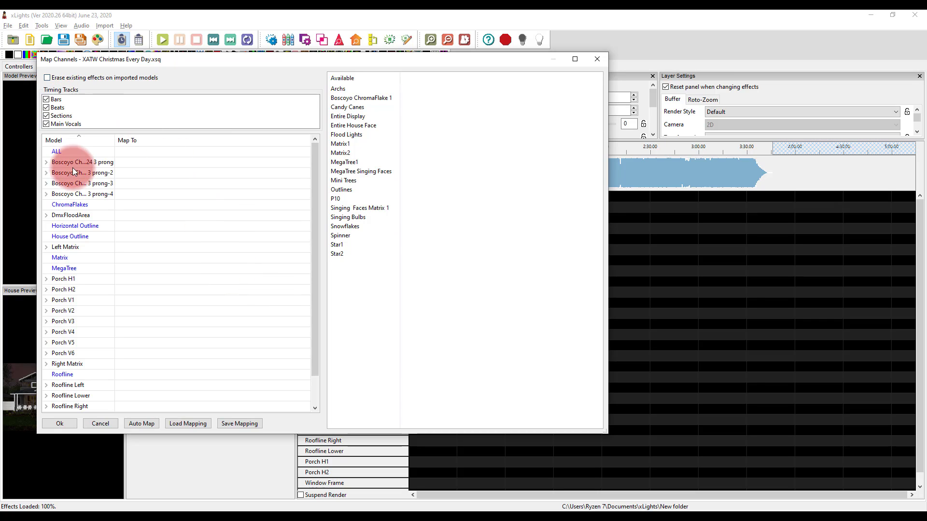
Map the imported sequence's Entire Display channel to the ALL group
click(74, 153)
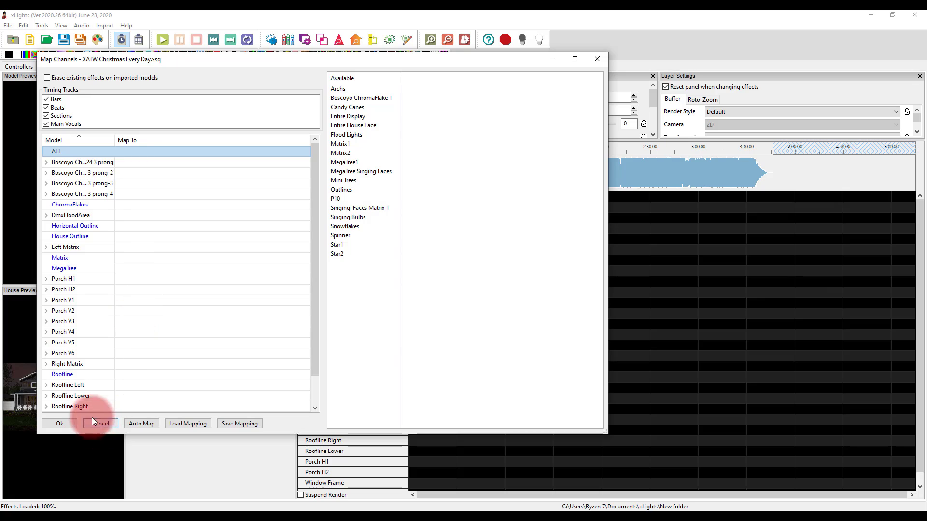
scroll(115, 208, down, 1)
scroll(115, 208, up, 1)
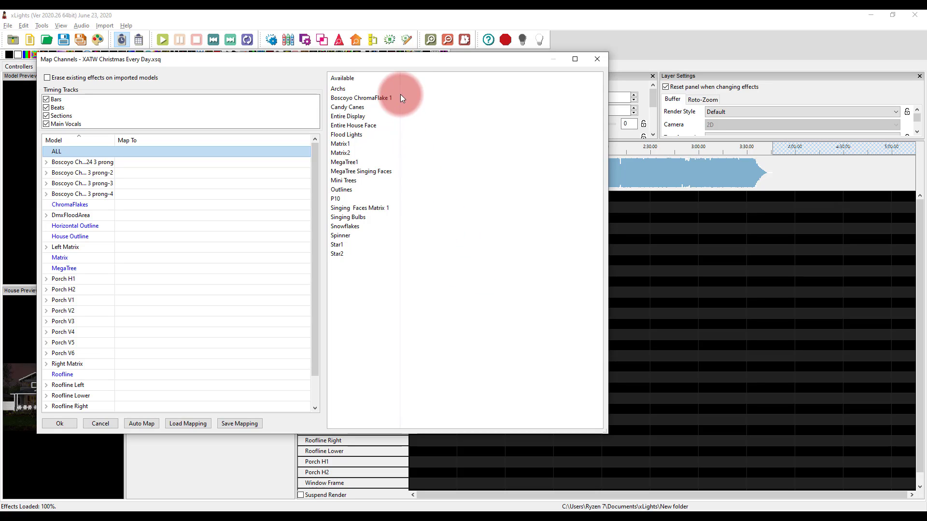
click(379, 88)
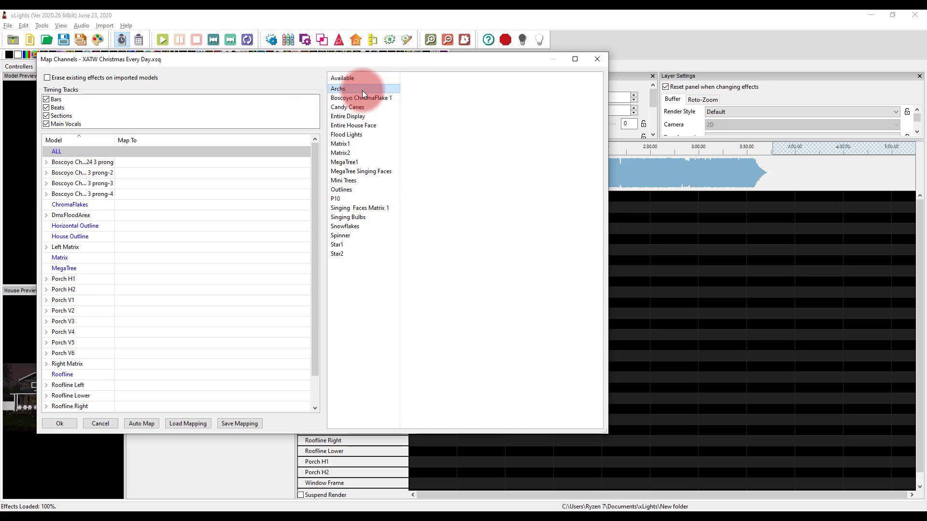
scroll(130, 248, down, 1)
scroll(130, 248, up, 1)
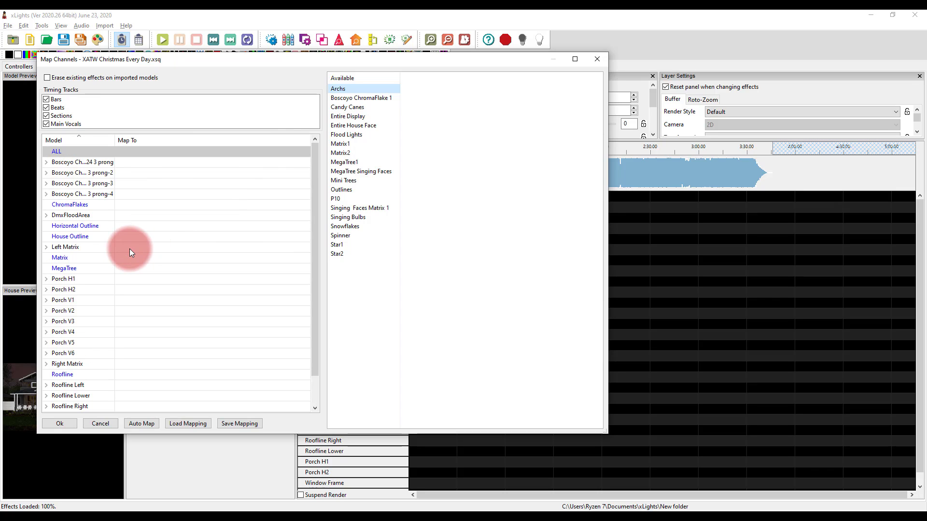
click(350, 118)
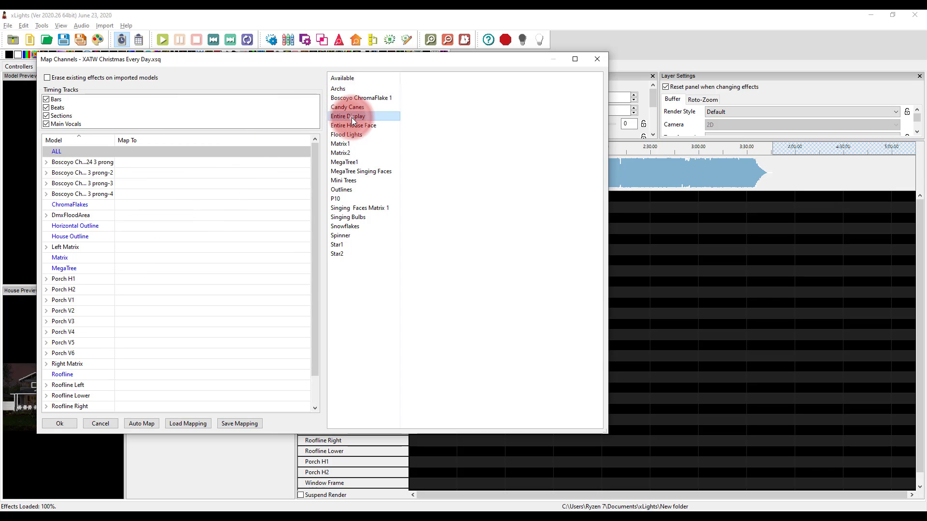
drag(351, 118, 71, 159)
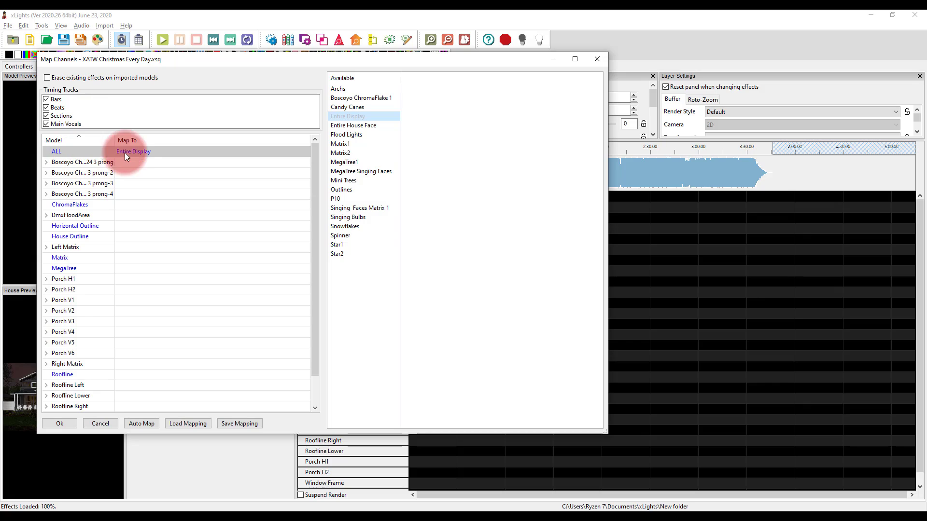
click(95, 155)
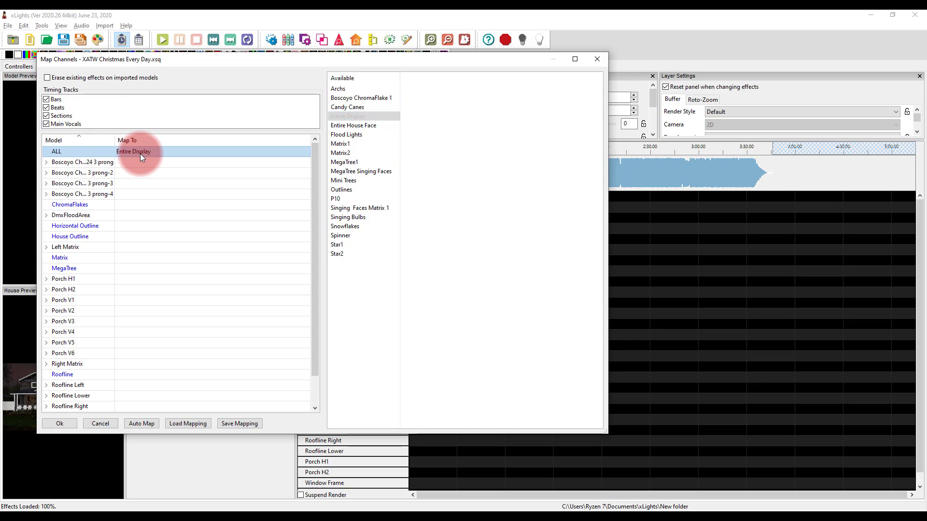
click(363, 118)
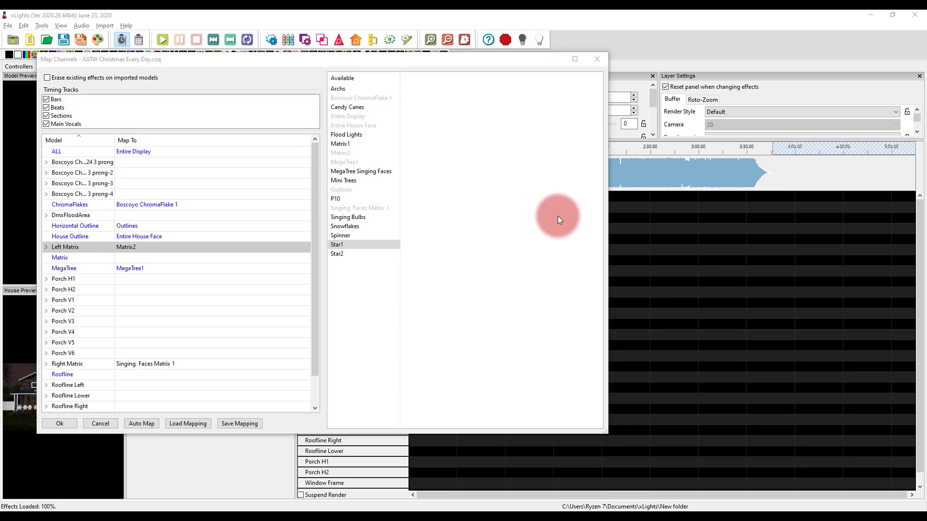
Map the imported Snowflakes channel to the ChromaFlakes group in place of Boscoyo ChromaFlake 1
click(421, 326)
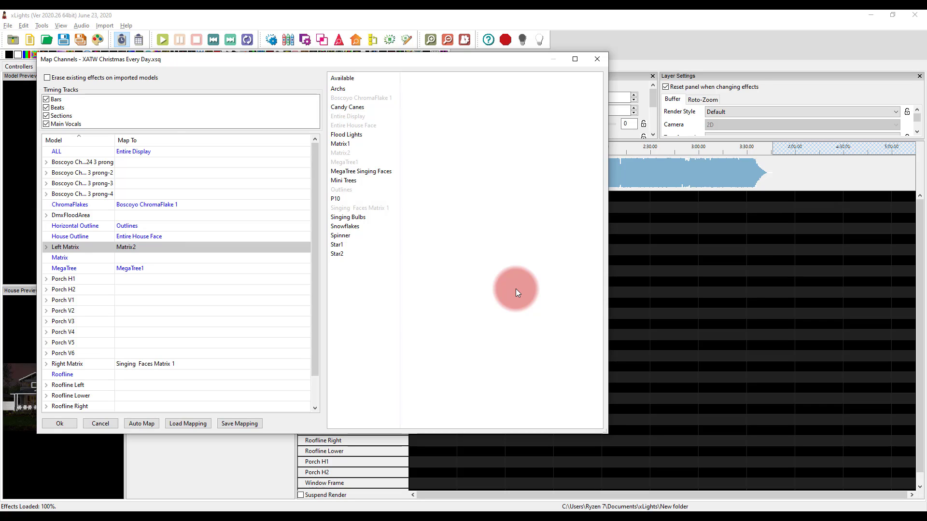
click(122, 150)
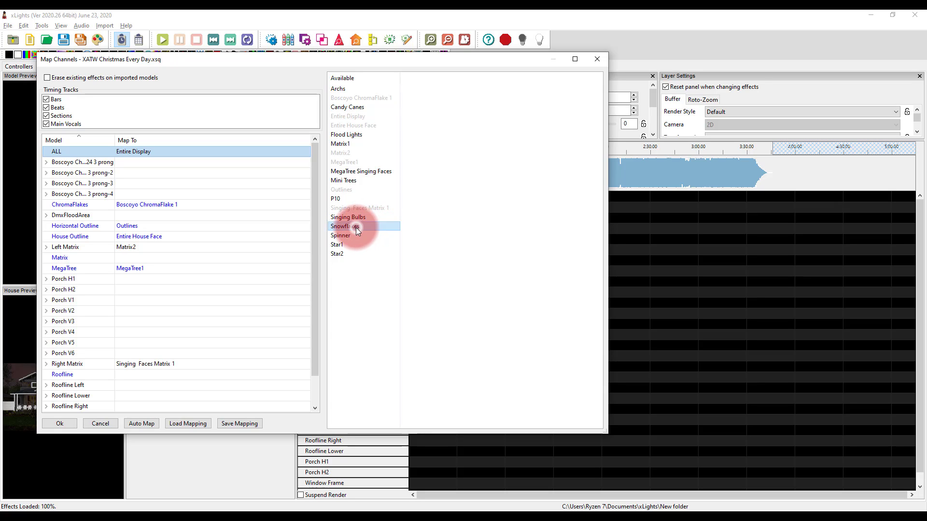
drag(355, 227, 178, 204)
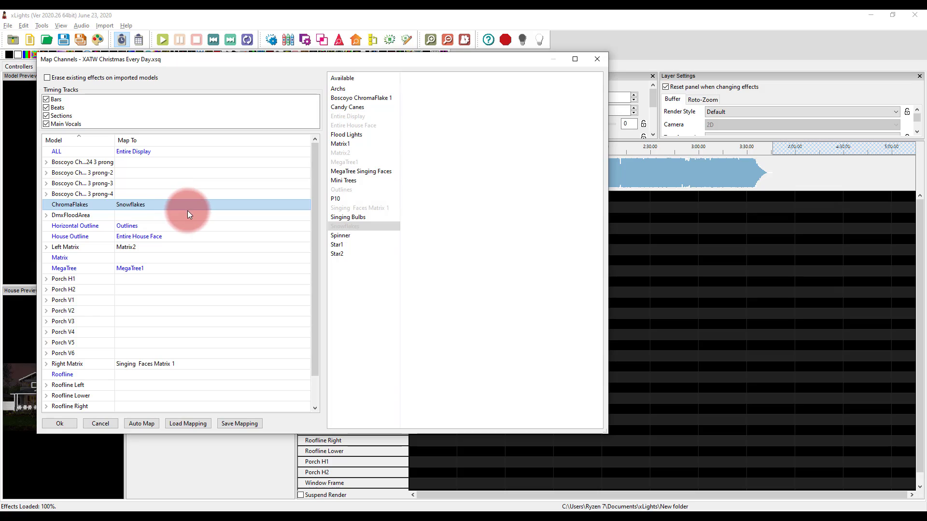
click(188, 211)
click(187, 204)
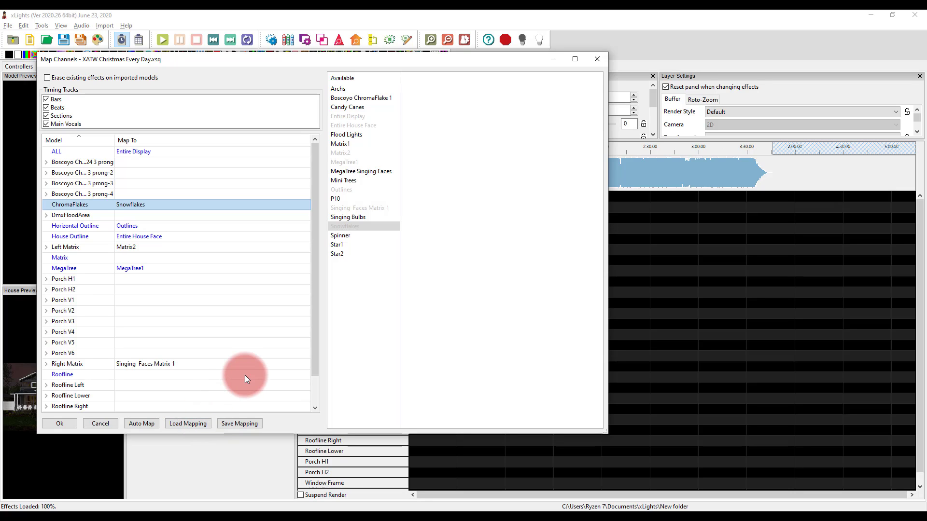
Save the channel mapping as mapping.xmap and import the mapped effects into the sequence
click(239, 425)
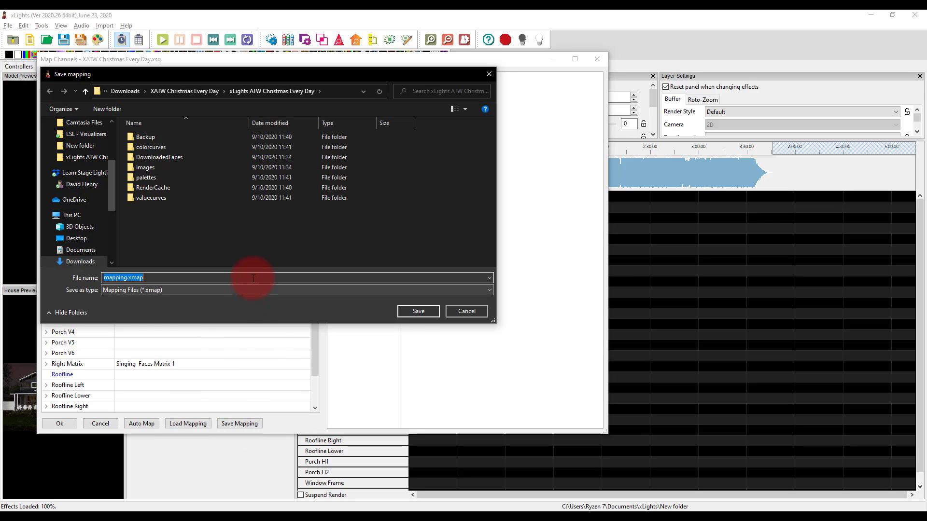
click(414, 318)
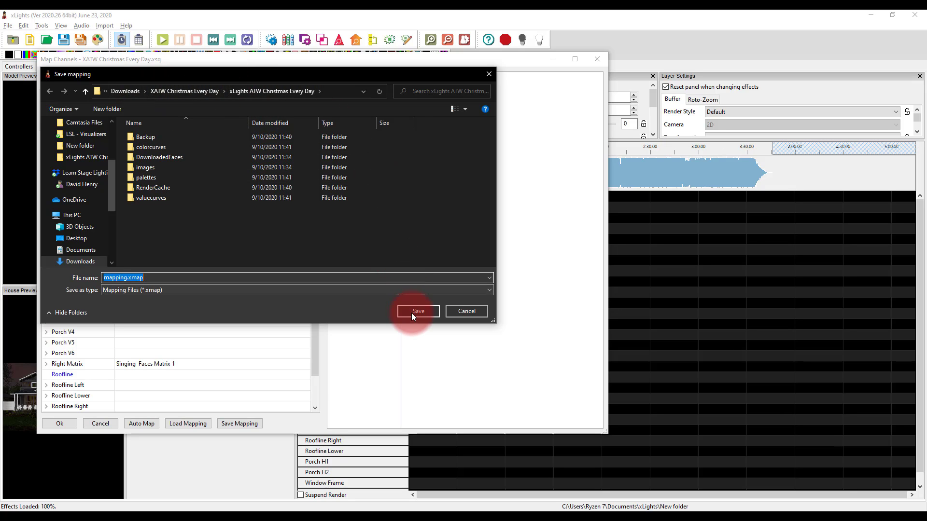
click(414, 312)
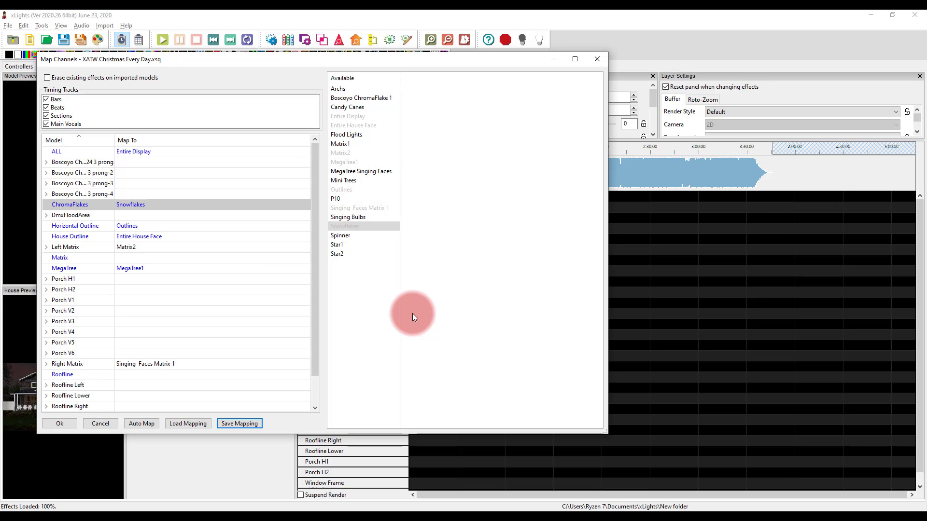
click(72, 427)
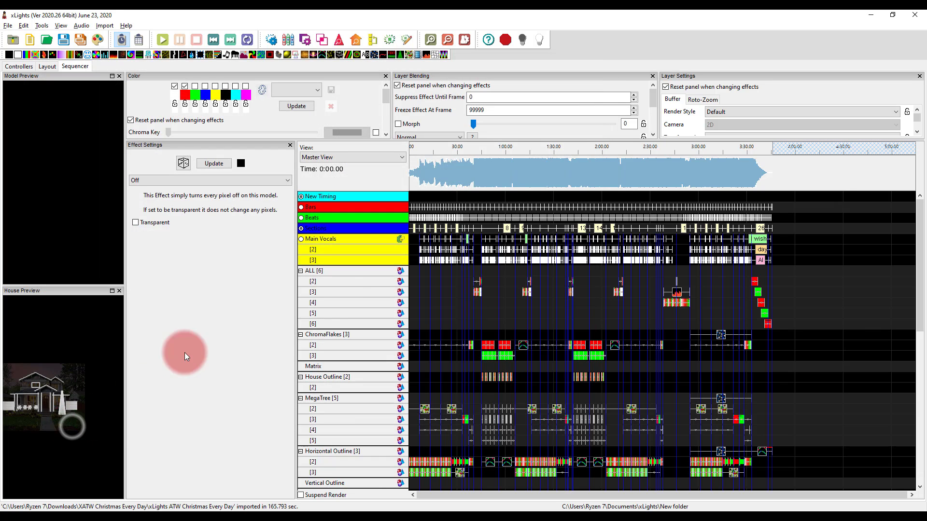
Play the imported sequence from the beginning and from about 10 seconds in to check it on the house preview
scroll(413, 274, down, 2)
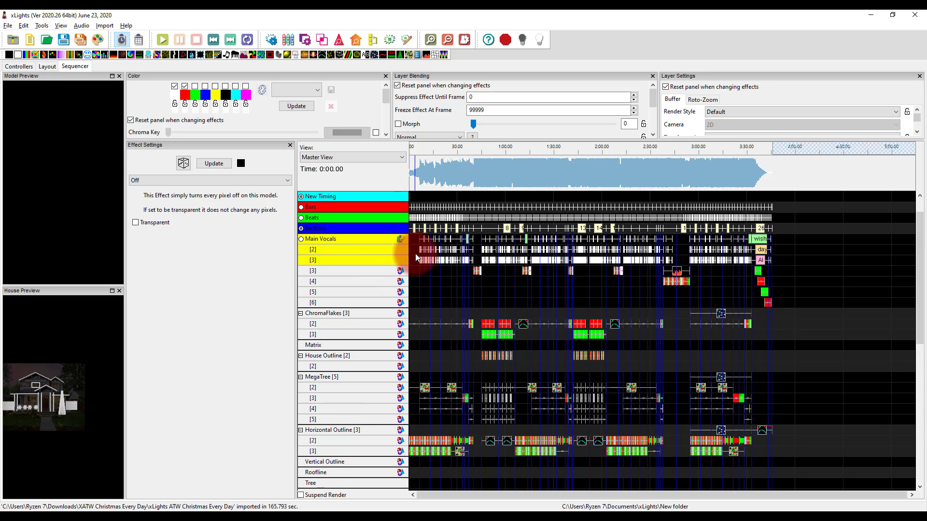
key(XF86AudioMute)
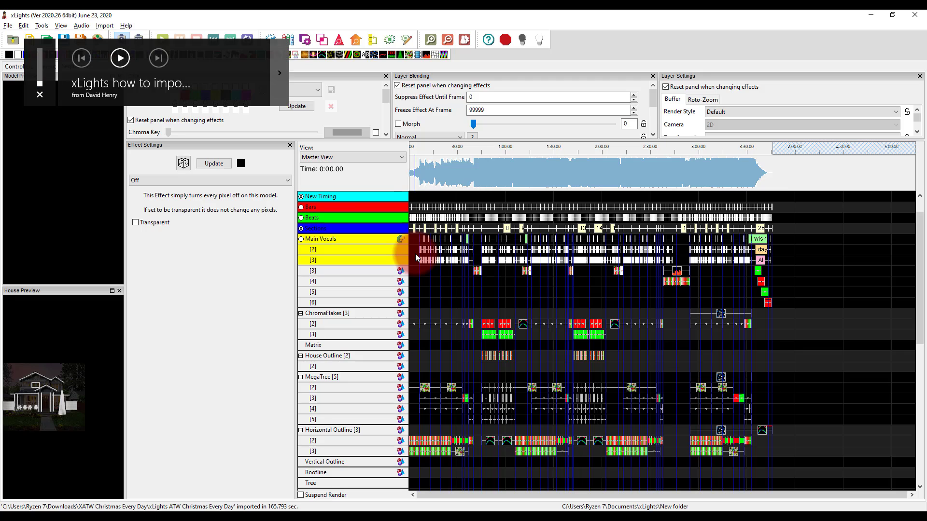
click(411, 147)
click(410, 149)
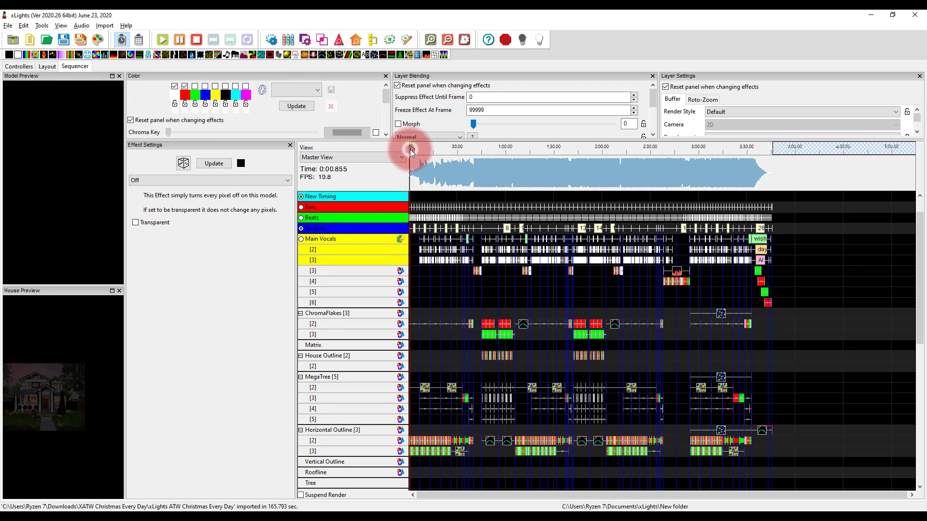
click(409, 152)
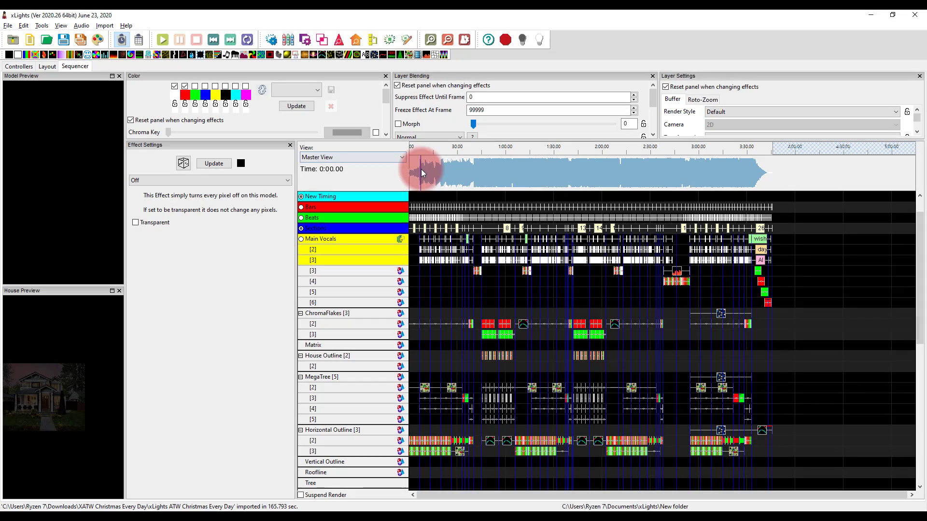
click(426, 152)
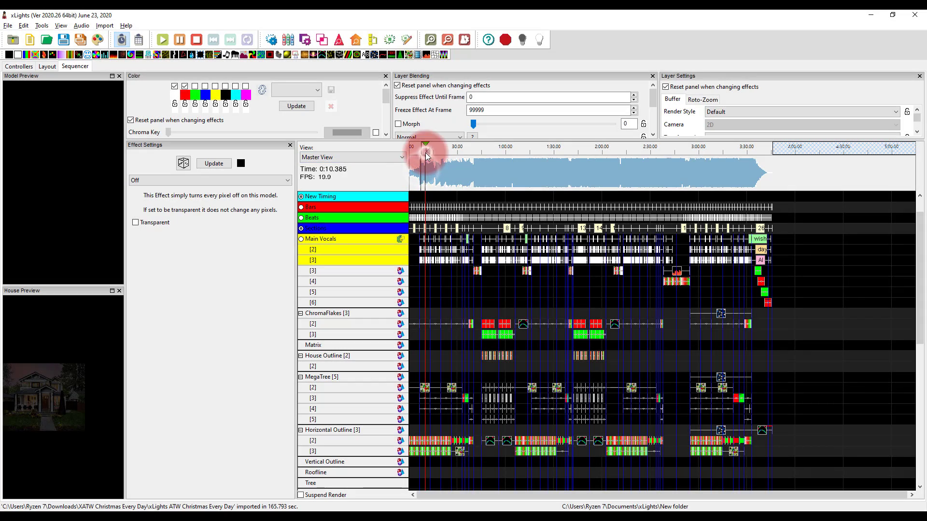
click(439, 176)
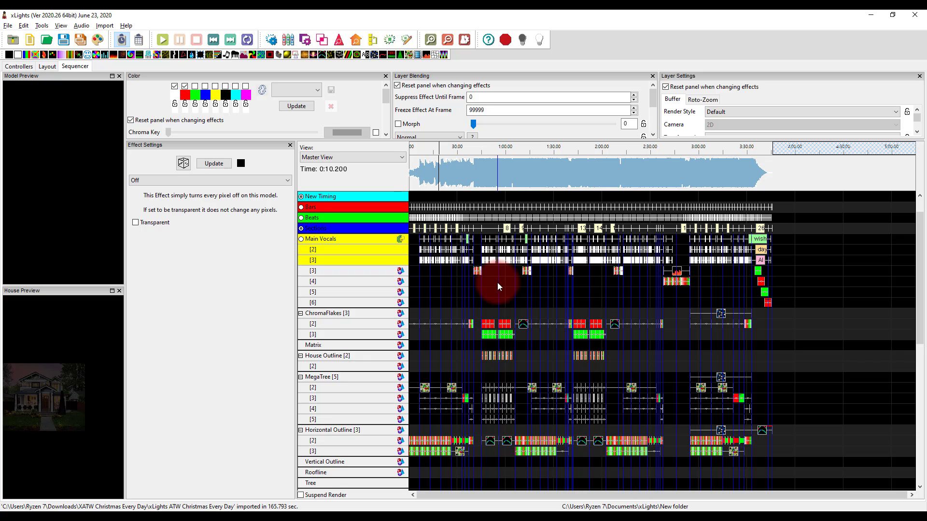
Suspend rendering and save the sequence as 01 - Christmas Every Day.xsq in the show's New folder
click(327, 495)
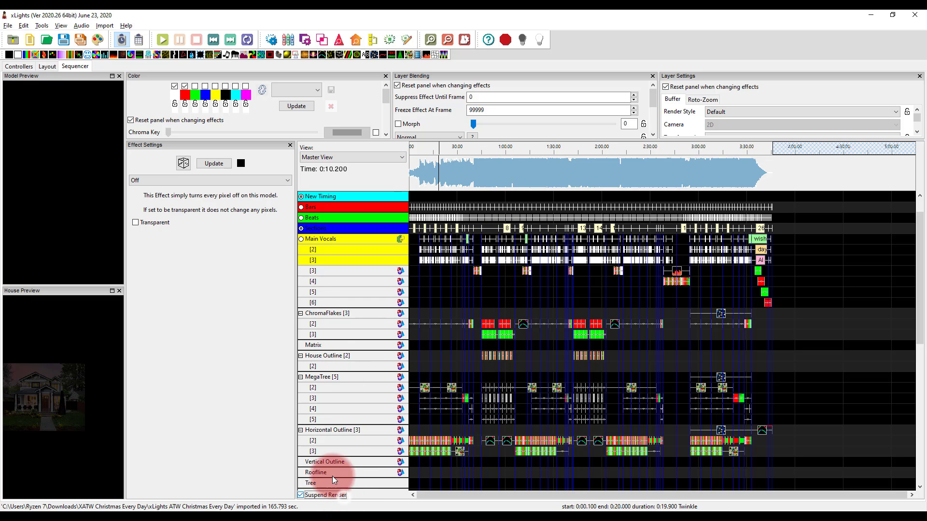
click(518, 324)
key(ctrl+s)
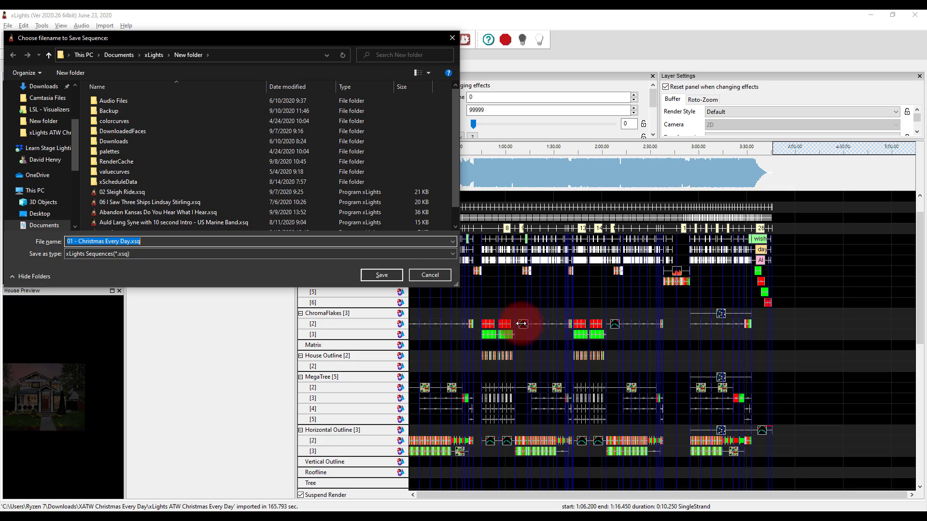
key(Return)
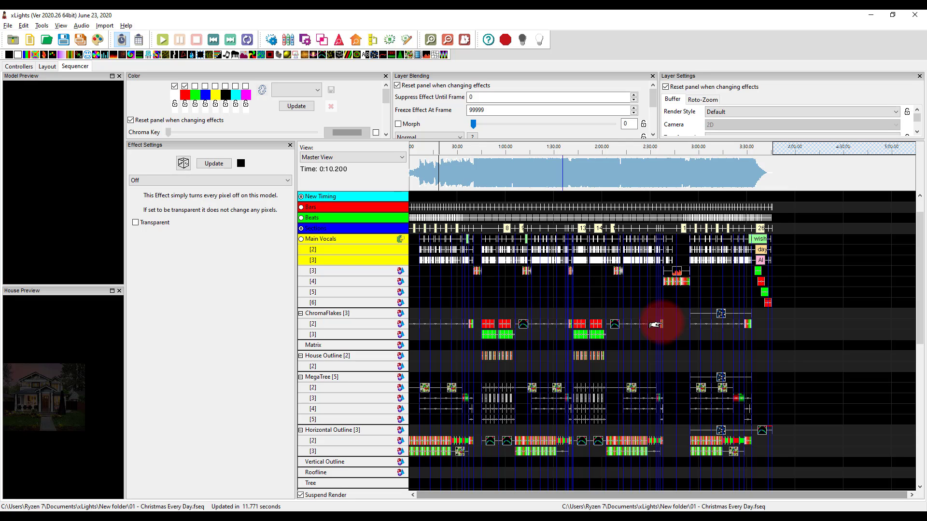
Play the sequence from about 18 seconds in and dock an enlarged House Preview above the effect settings, zoomed out to show the whole house
click(444, 155)
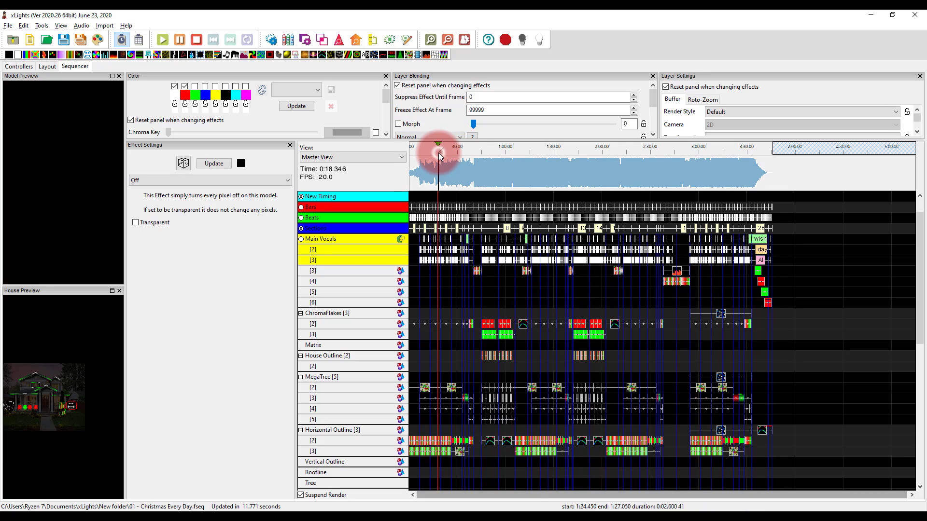
drag(106, 292, 270, 228)
drag(296, 295, 423, 309)
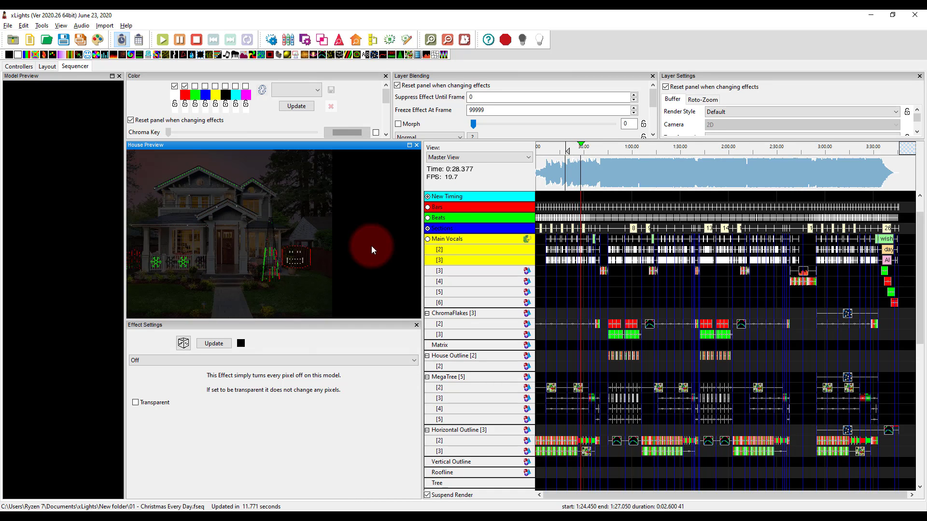
scroll(160, 230, down, 5)
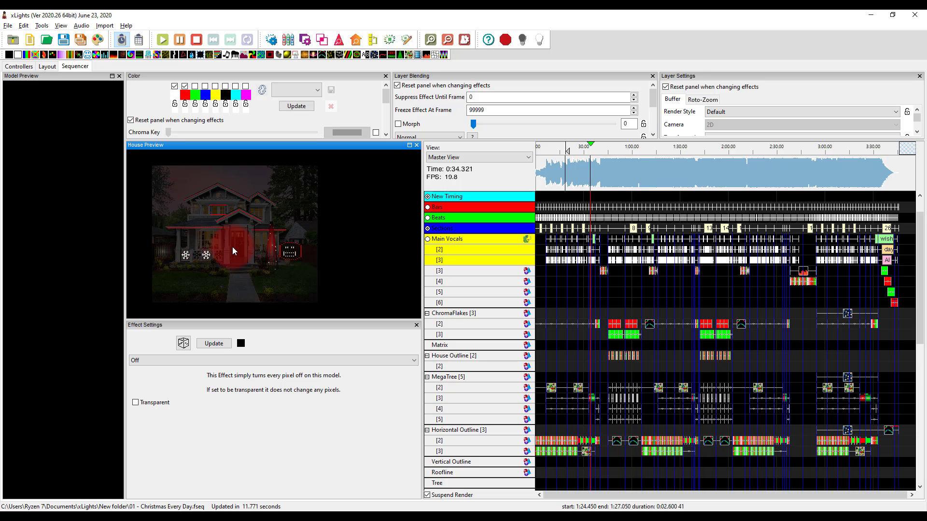
Examine the effects on the ChromaFlakes layers and the individual ChromaFlake model rows during playback, comparing them with the house preview
click(604, 345)
scroll(606, 347, up, 1)
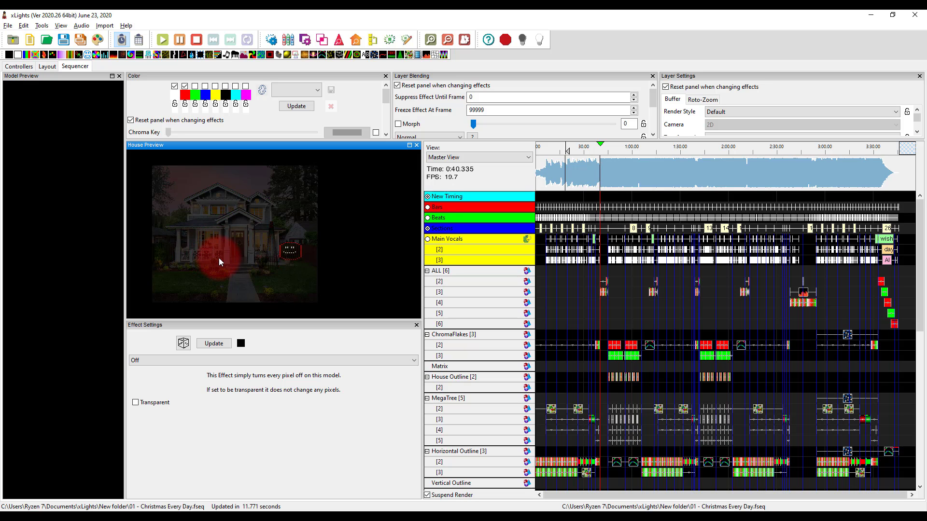
scroll(650, 352, up, 1)
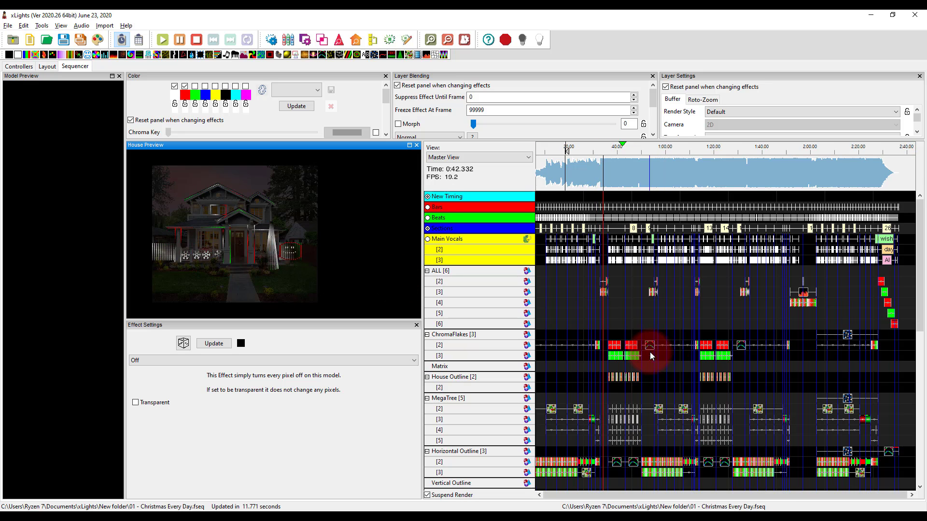
scroll(650, 352, up, 2)
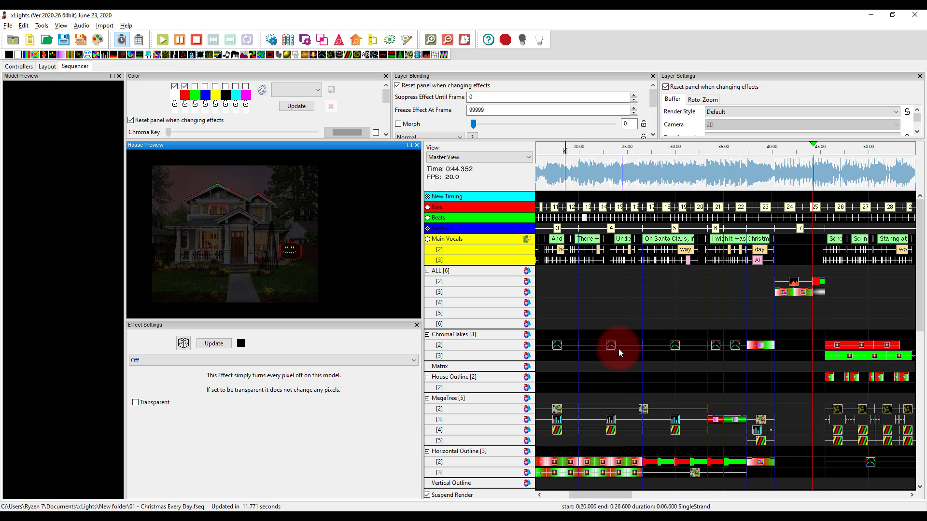
click(759, 346)
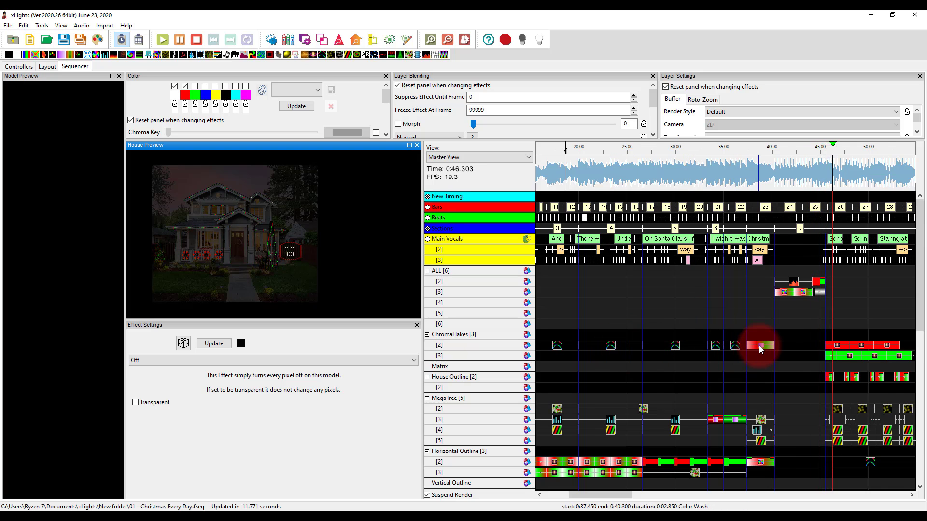
scroll(759, 346, down, 2)
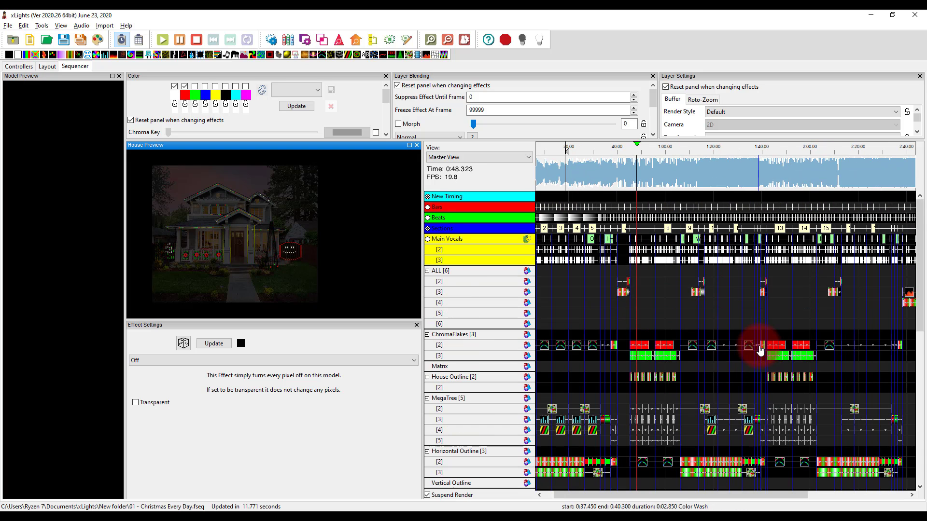
click(464, 334)
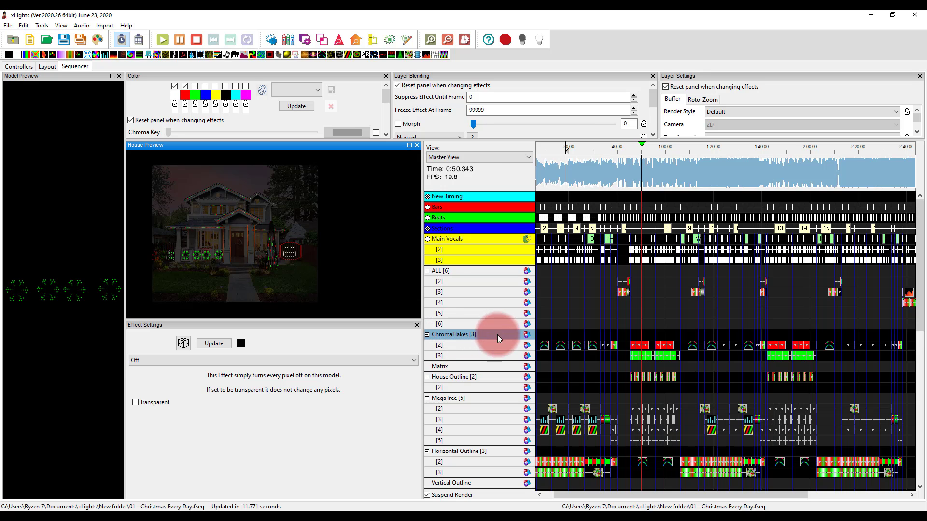
click(577, 345)
click(593, 358)
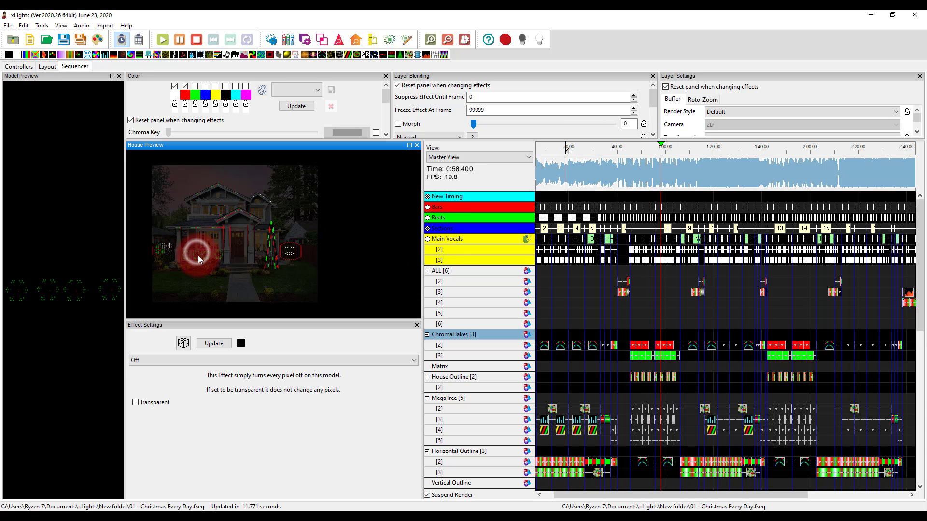
scroll(720, 398, down, 6)
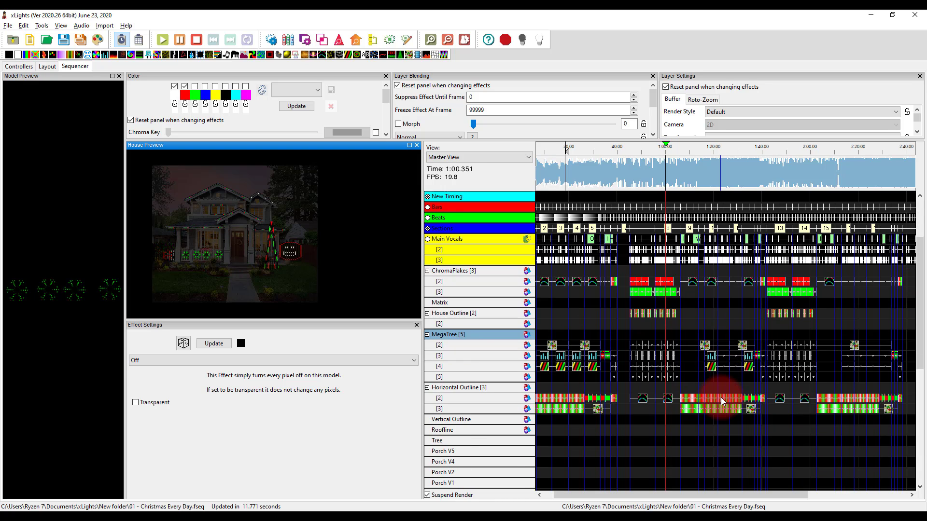
scroll(720, 398, down, 3)
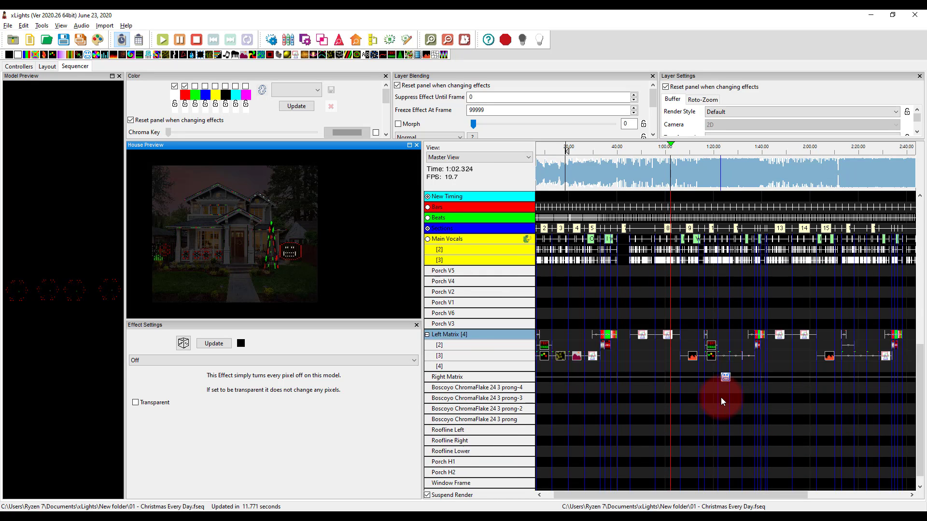
scroll(721, 398, up, 8)
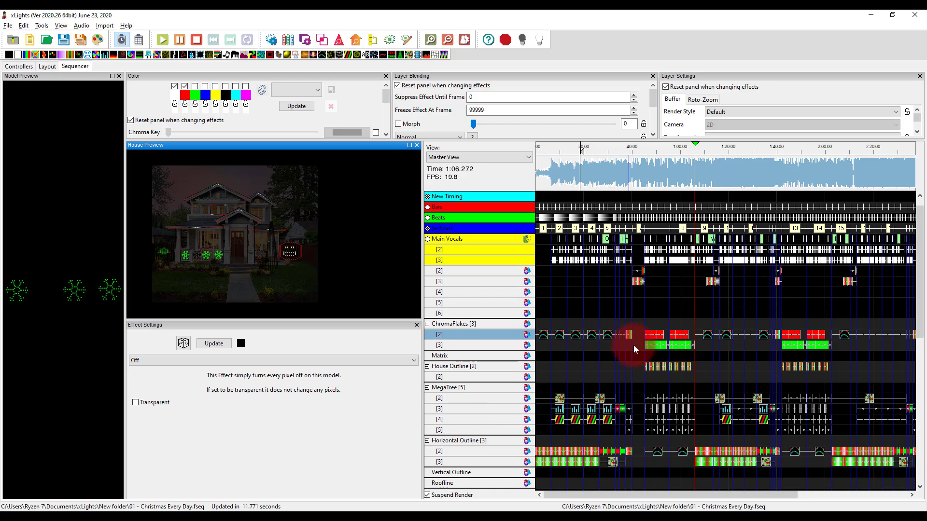
Inspect the Shockwave effect on the third ChromaFlakes layer and expand and collapse the group's member models
click(650, 344)
click(706, 345)
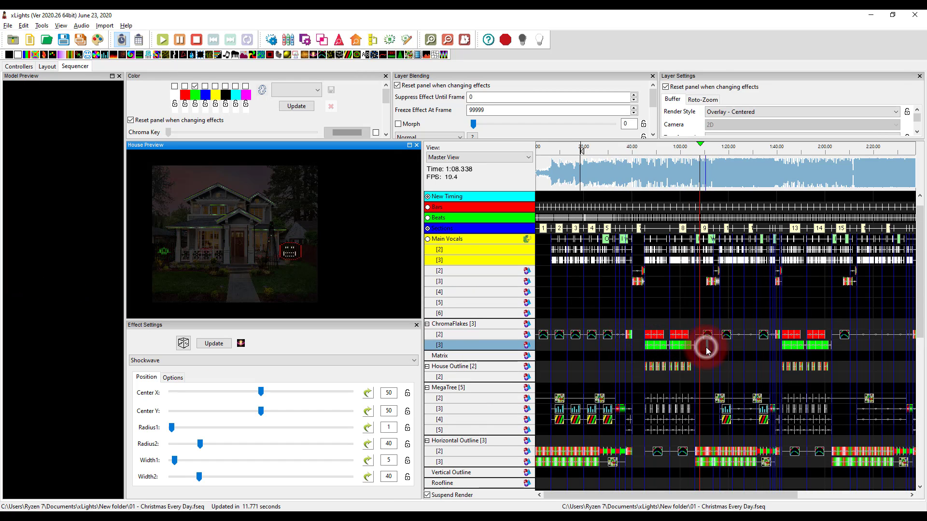
scroll(638, 353, down, 1)
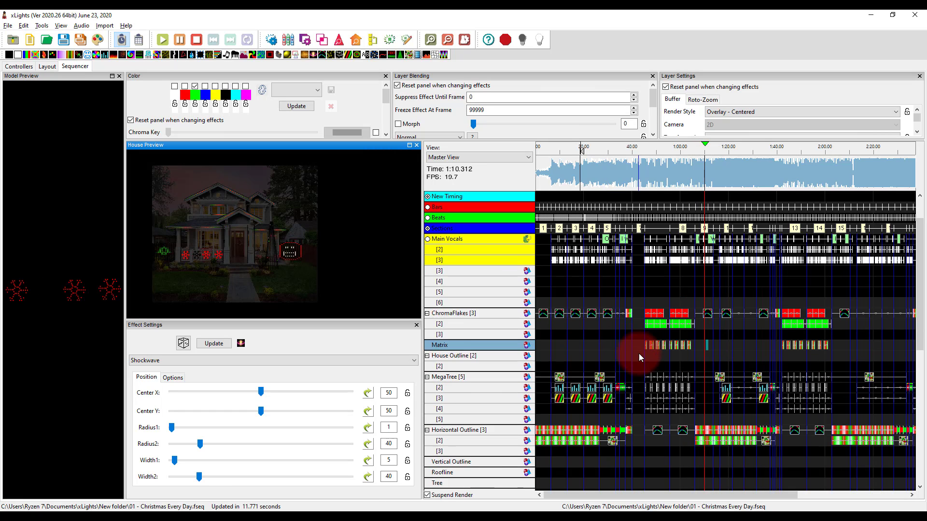
click(458, 314)
double_click(456, 313)
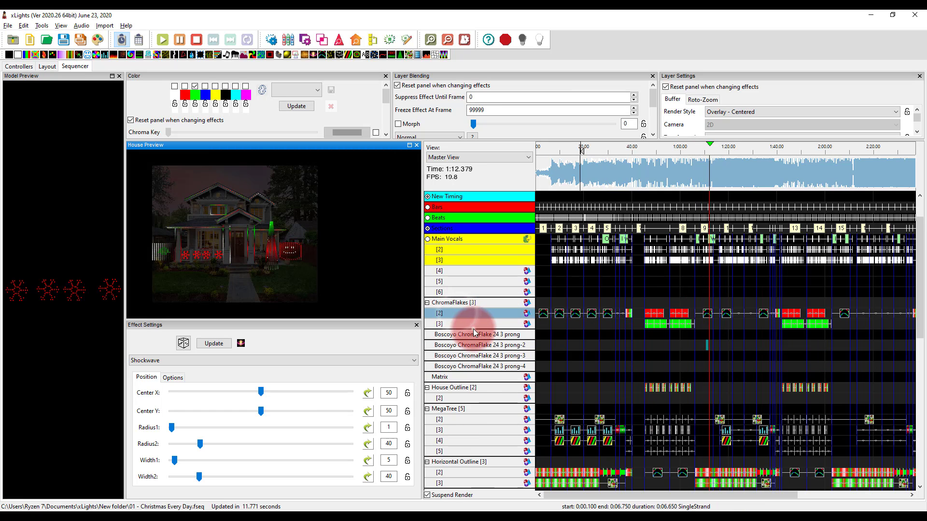
double_click(473, 329)
double_click(473, 329)
double_click(470, 315)
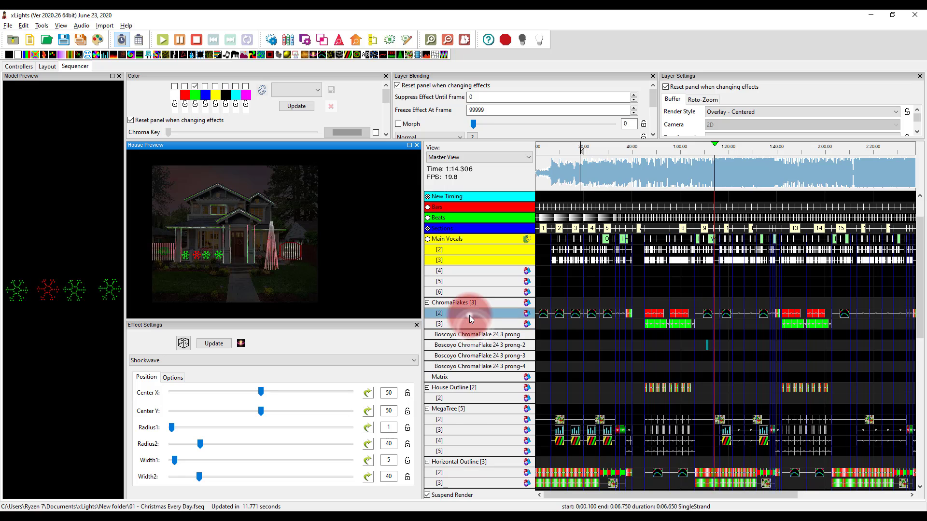
double_click(469, 314)
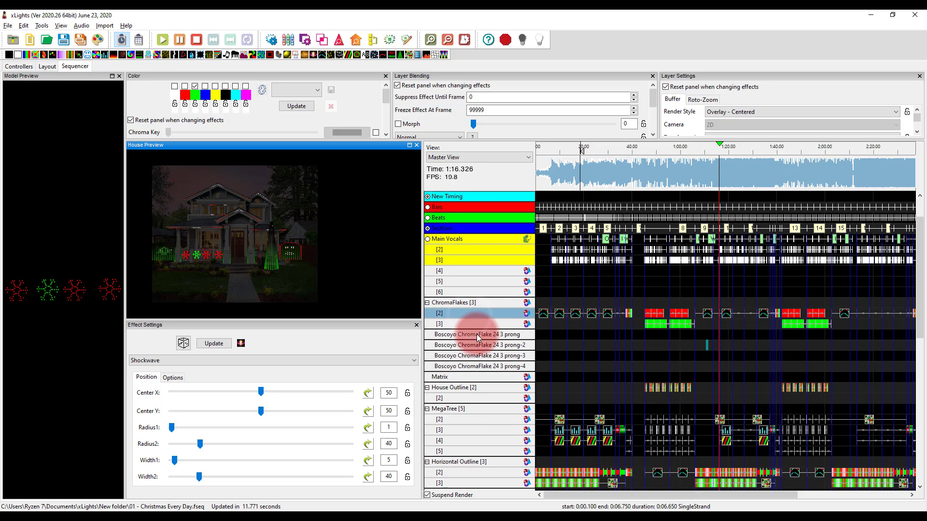
double_click(476, 326)
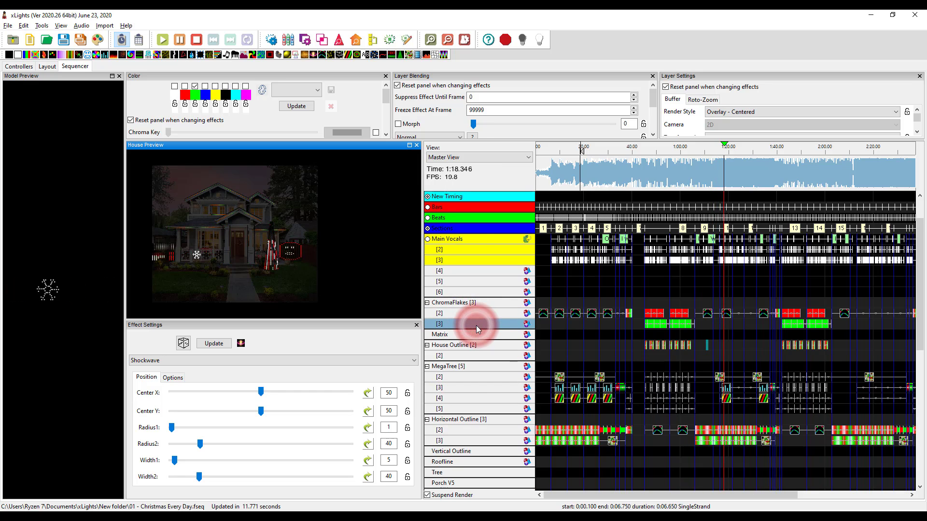
double_click(476, 326)
double_click(476, 325)
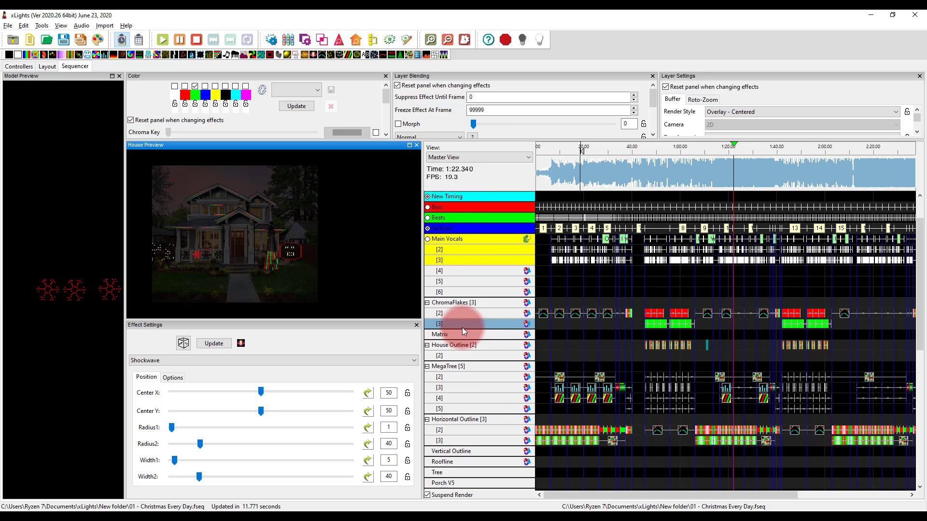
Delete the green Shockwave effects from the third layer of the ChromaFlakes group
click(639, 328)
drag(641, 326, 836, 326)
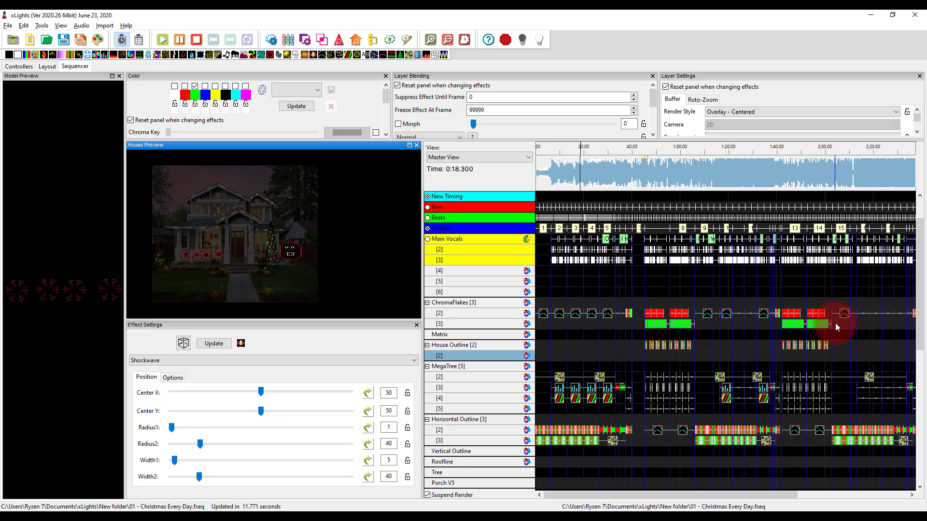
key(Delete)
scroll(835, 323, down, 1)
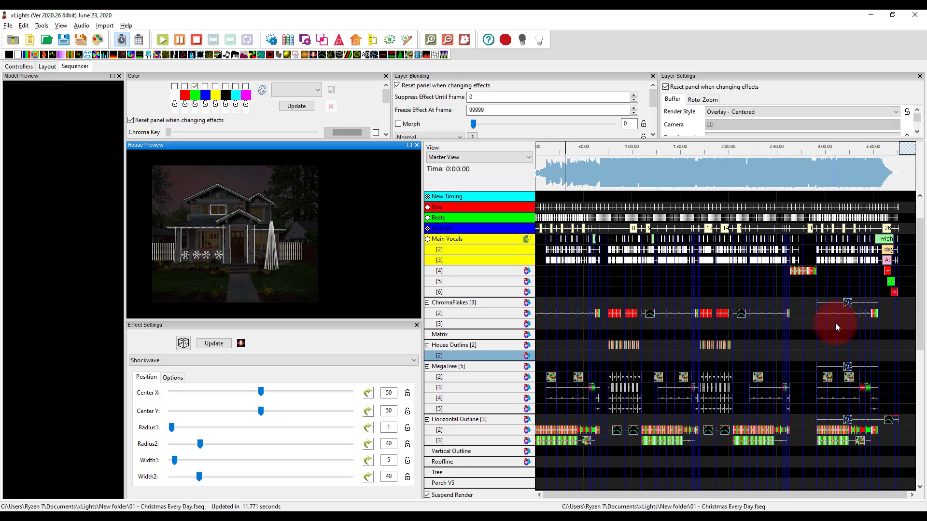
Select the effects on the second ChromaFlakes layer and save the sequence
click(891, 313)
drag(890, 313, 539, 322)
click(546, 331)
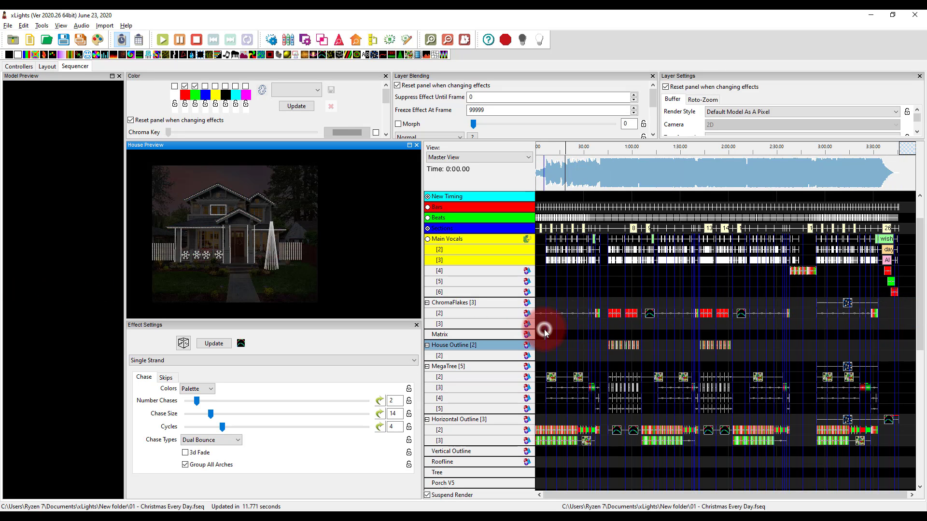
key(ctrl+s)
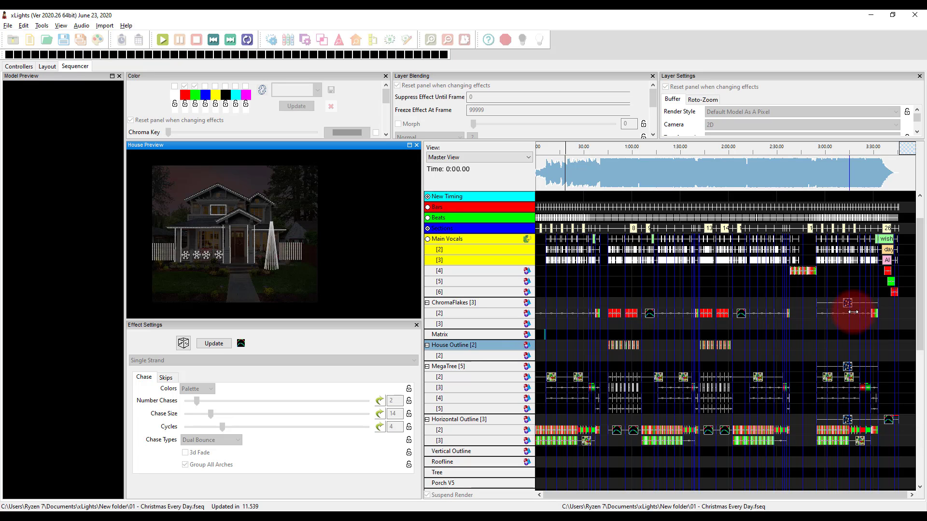
Copy all effects of the second ChromaFlakes layer and paste them at the start of the group's third layer
drag(891, 316, 541, 320)
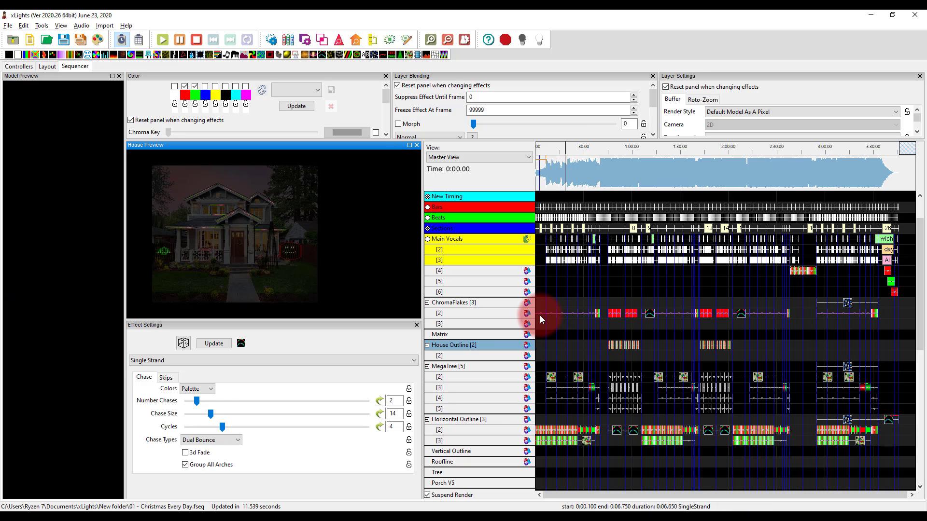
click(540, 326)
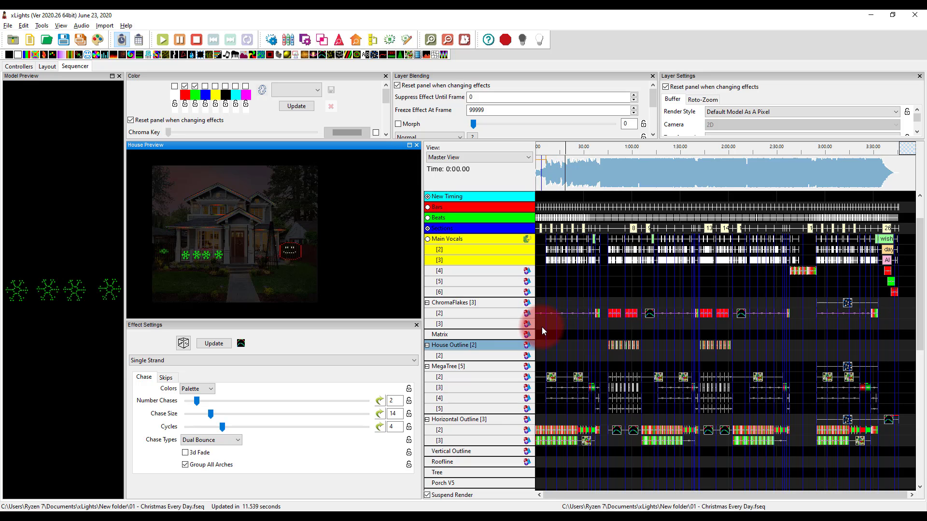
click(537, 325)
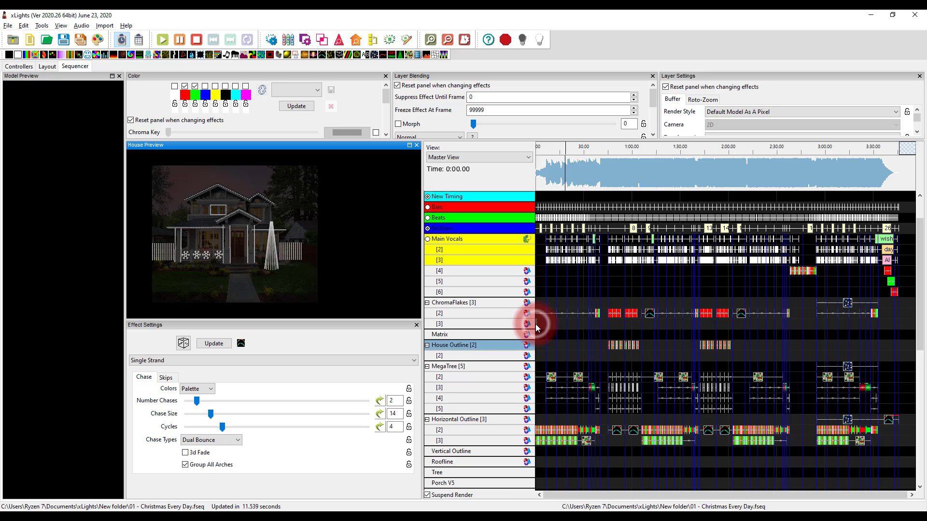
key(ctrl+v)
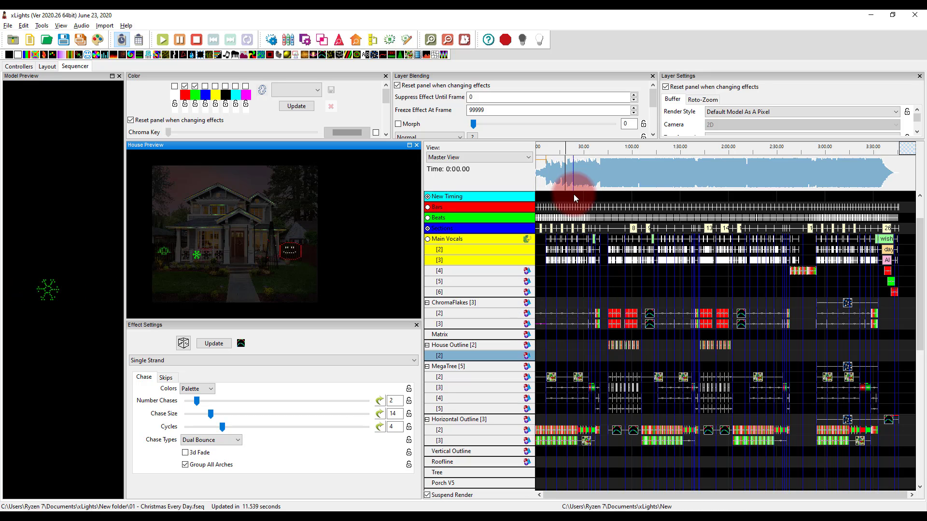
Play the sequence from about 30 seconds in to check the snowflakes, and save it with the new third-layer effects
click(583, 152)
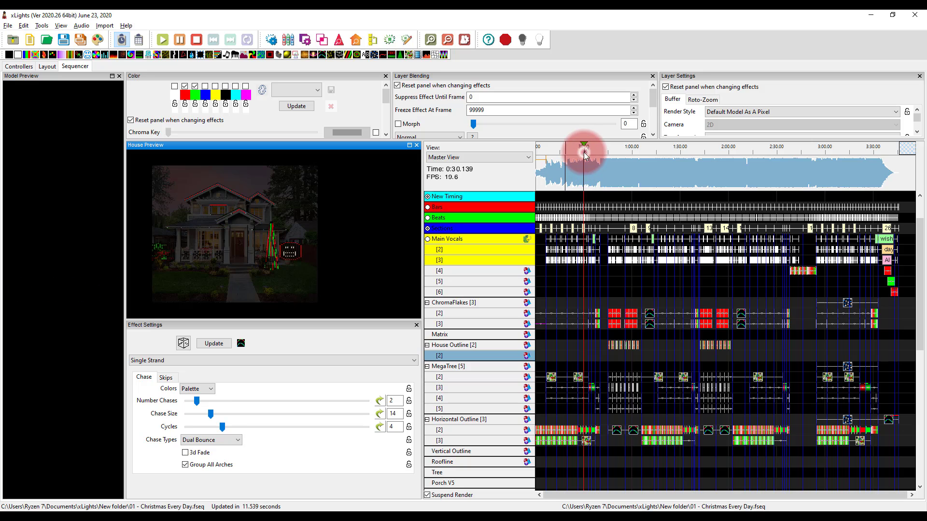
click(624, 289)
key(ctrl+s)
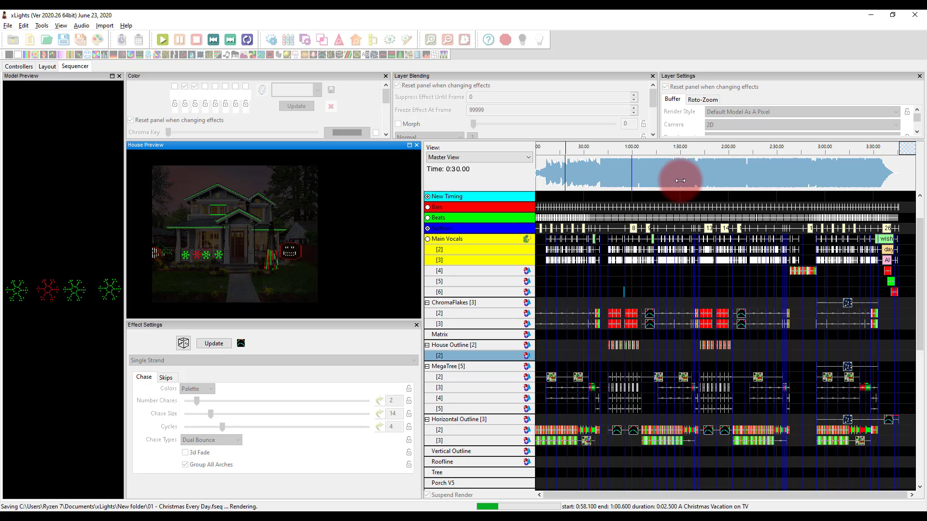
click(557, 250)
click(606, 186)
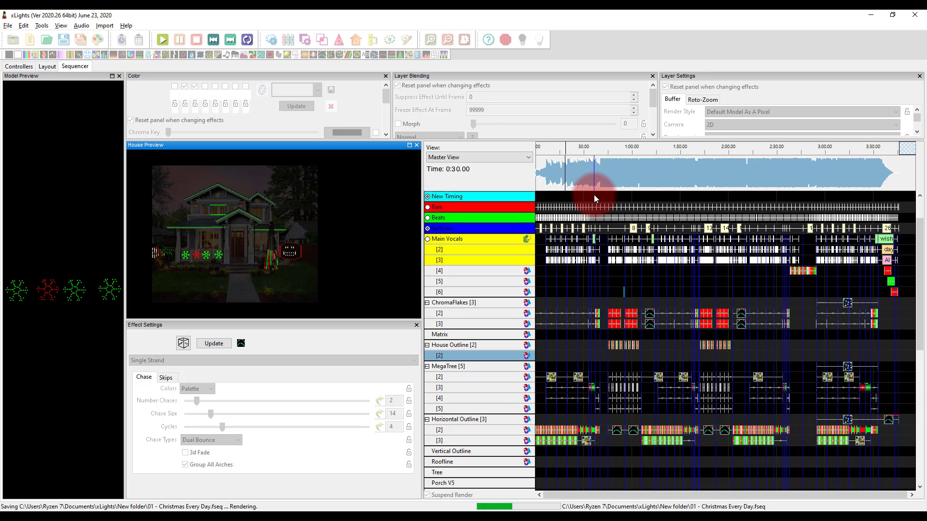
click(608, 310)
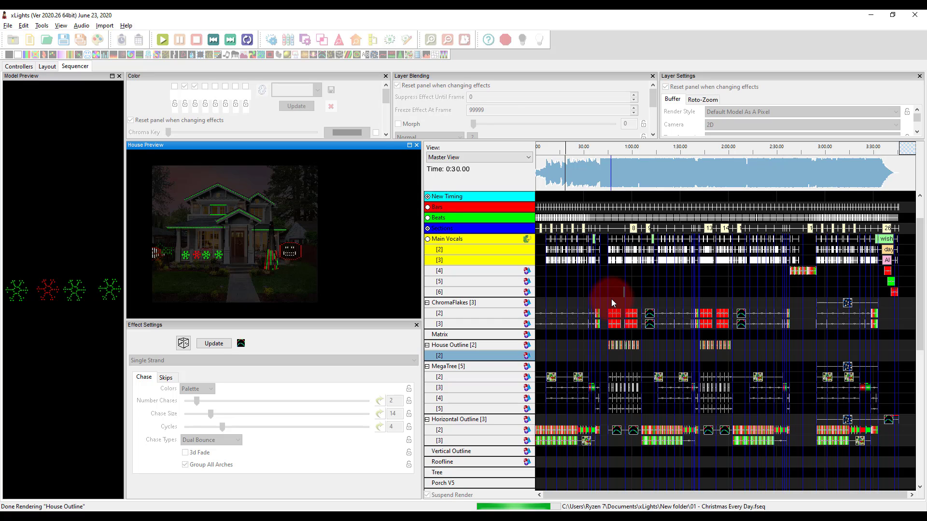
Play the sequence from about 1:41 to check the ChromaFlakes on the house preview, and stop playback
click(623, 152)
click(664, 153)
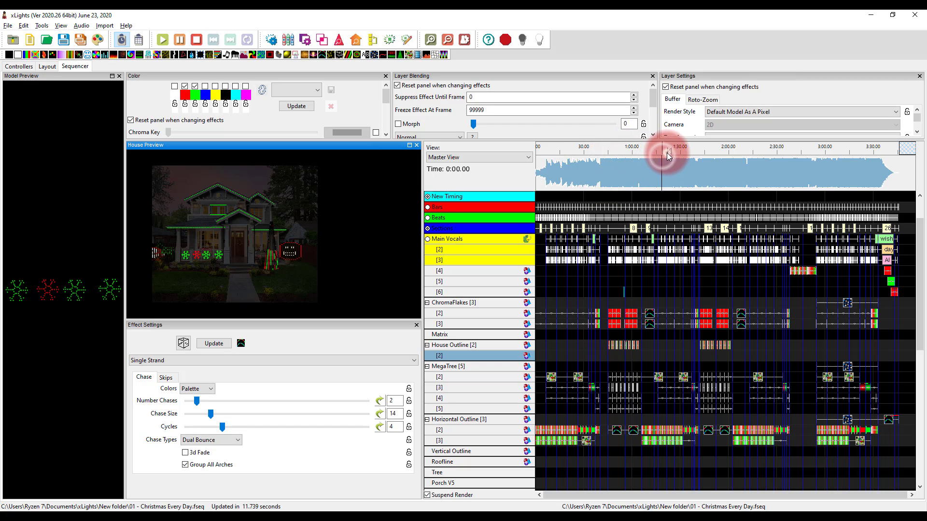
click(700, 152)
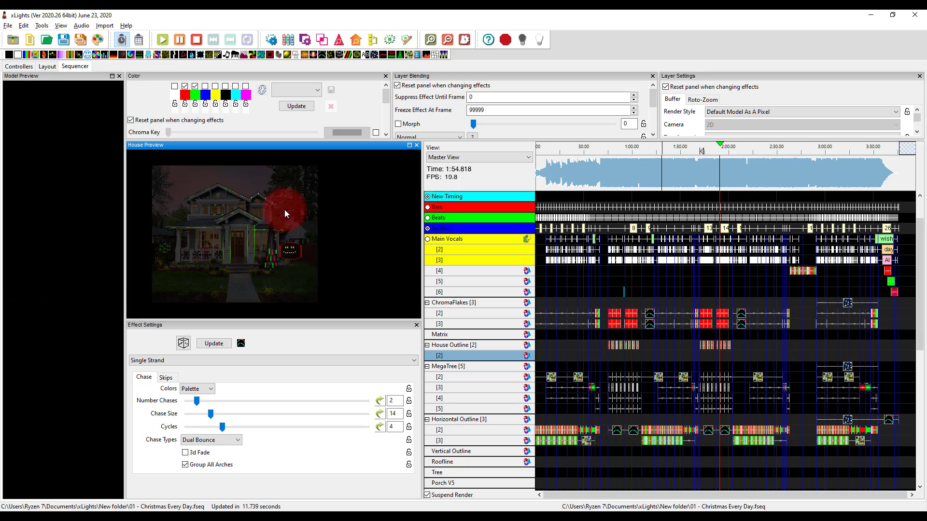
key(space)
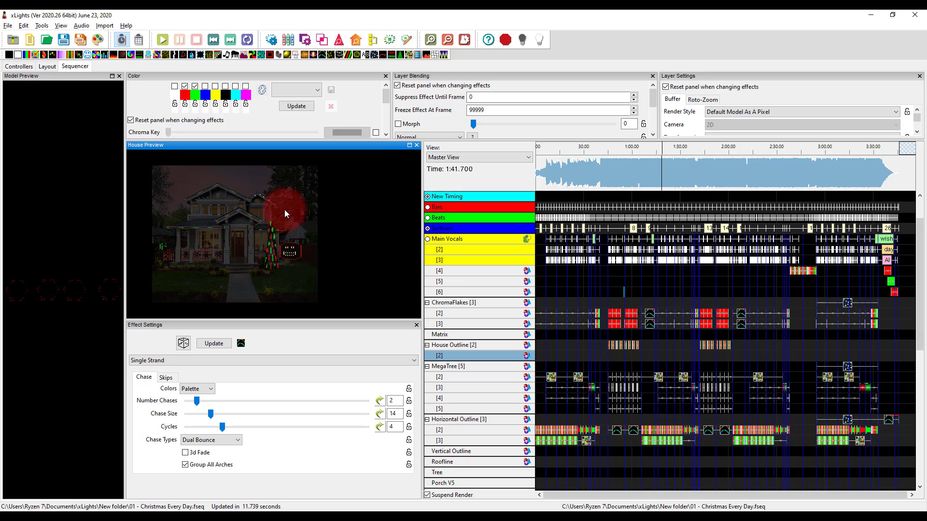